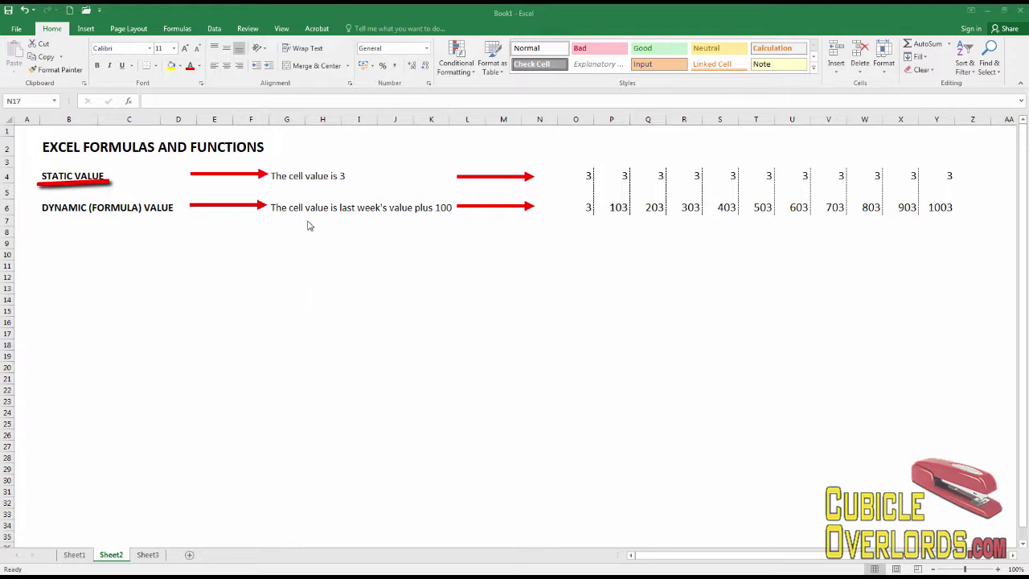
# Examine the dynamic and static value labels in B6 and B4 and the static value's description in G4
pyautogui.click(74, 210)
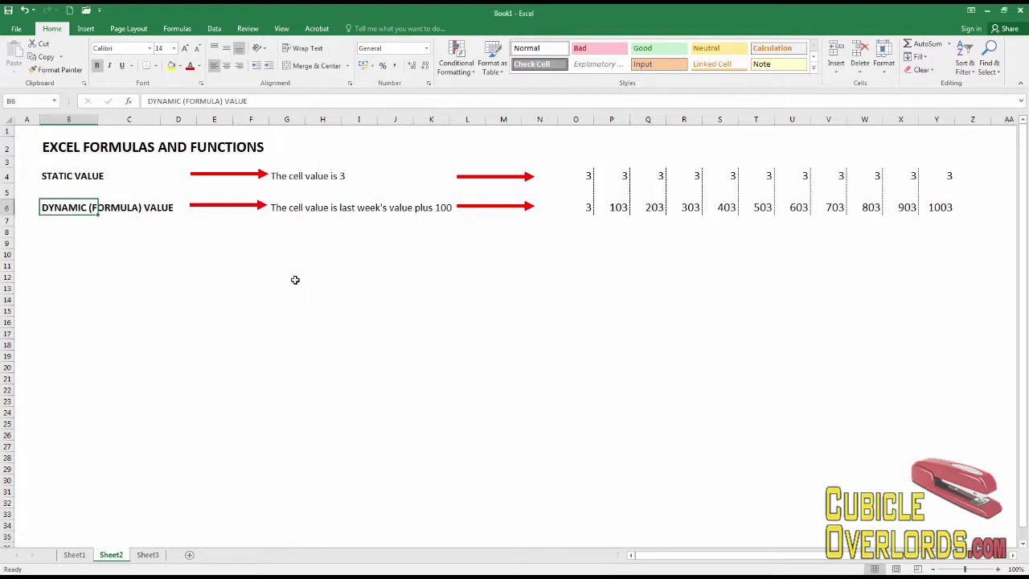
pyautogui.click(324, 282)
pyautogui.click(64, 176)
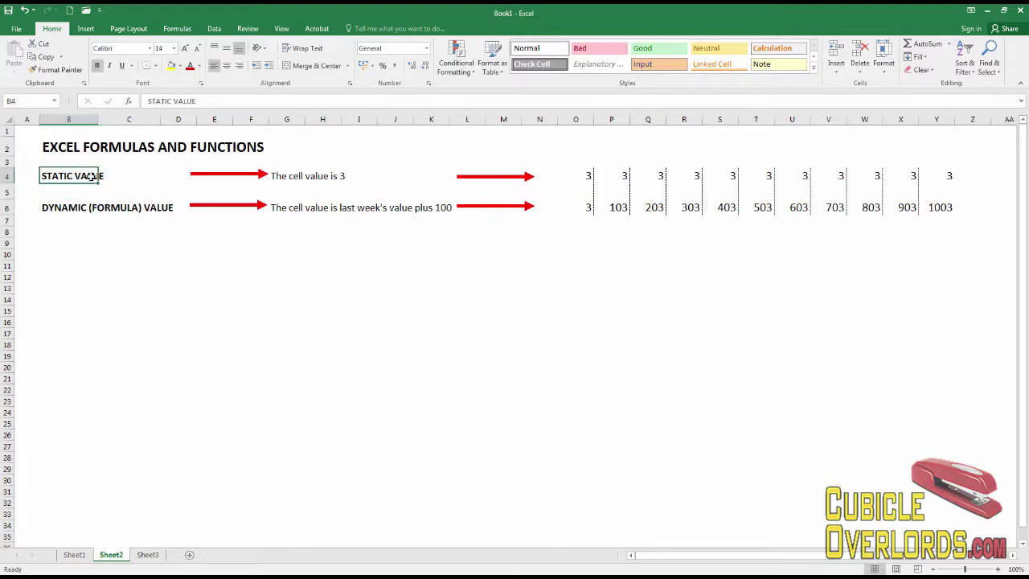
pyautogui.click(308, 177)
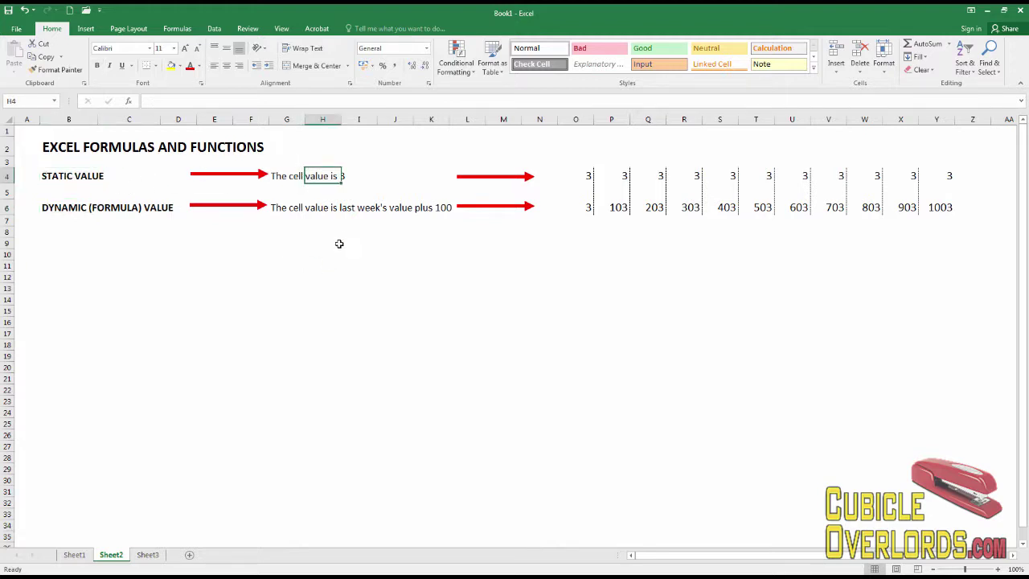
pyautogui.click(294, 179)
pyautogui.press('Return')
pyautogui.click(329, 308)
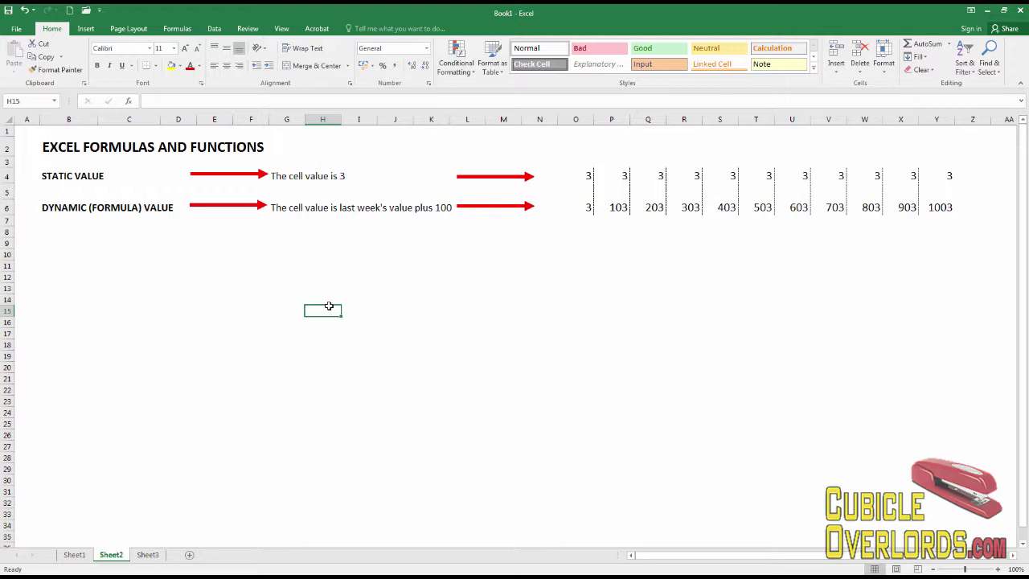
# Go through the static values in row 4 cell by cell from column O to column W
pyautogui.click(576, 269)
pyautogui.click(582, 175)
pyautogui.click(626, 175)
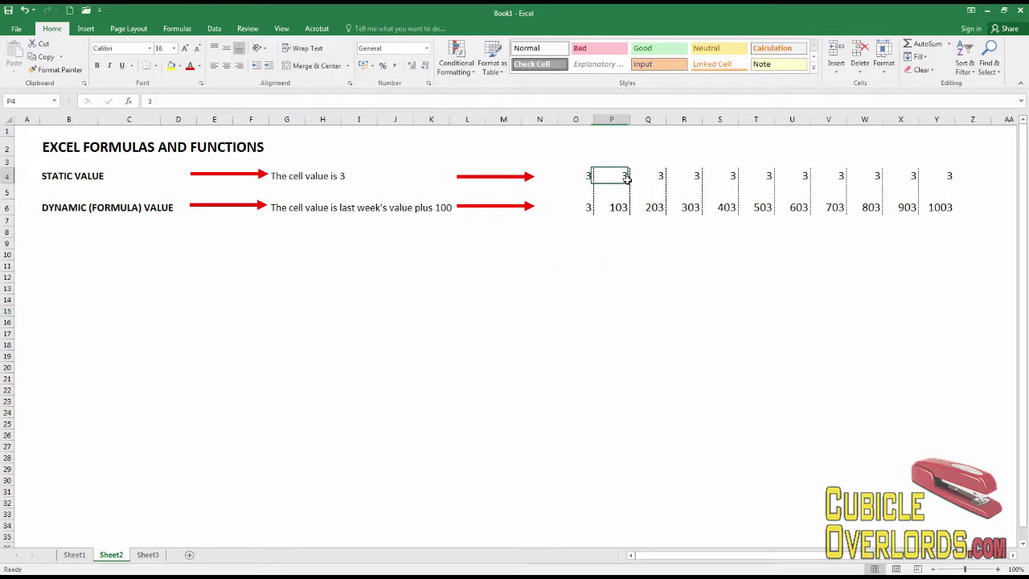
pyautogui.press('Up')
pyautogui.press('Left')
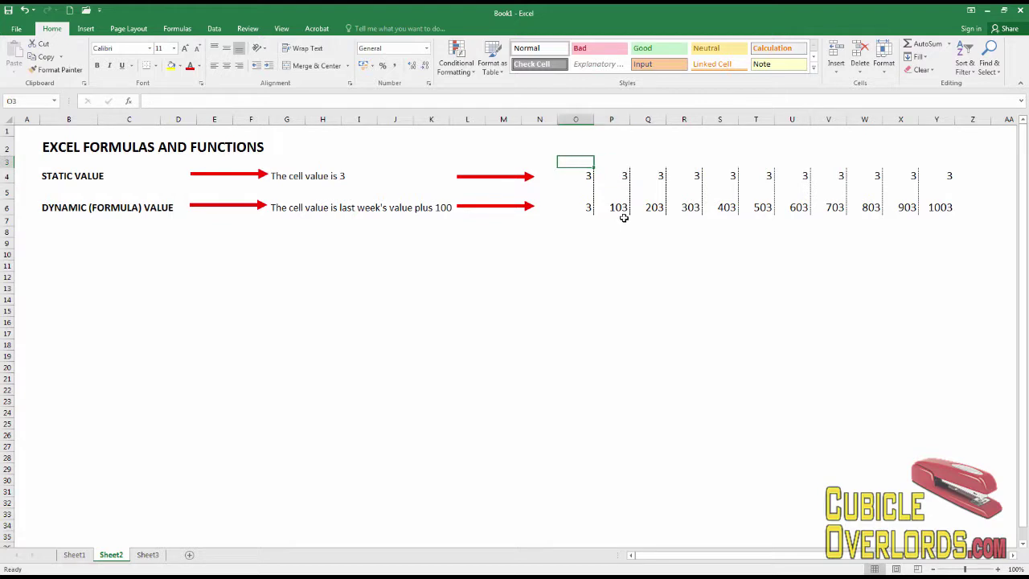
pyautogui.press('Down')
pyautogui.press('Right')
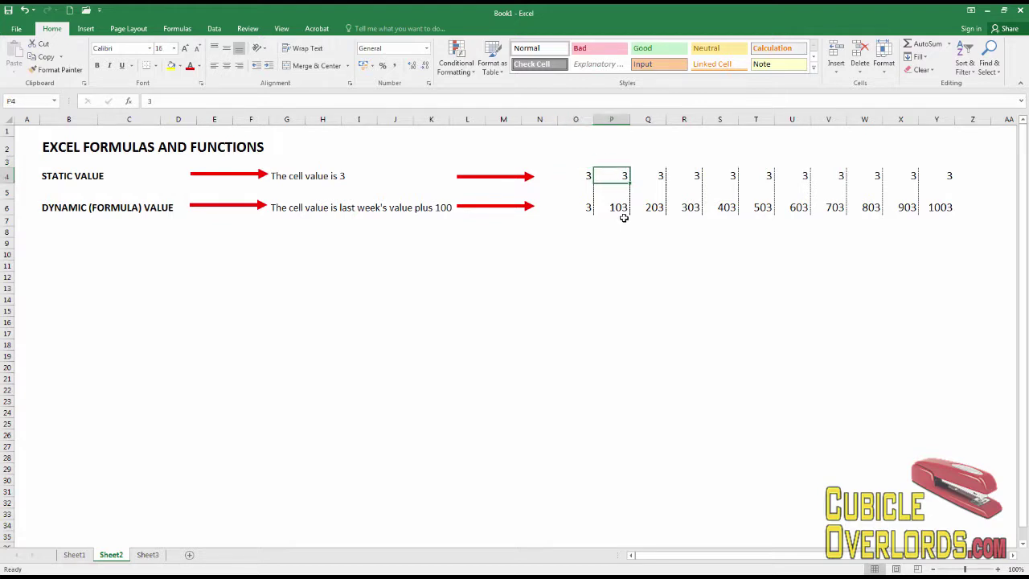
pyautogui.press('Right')
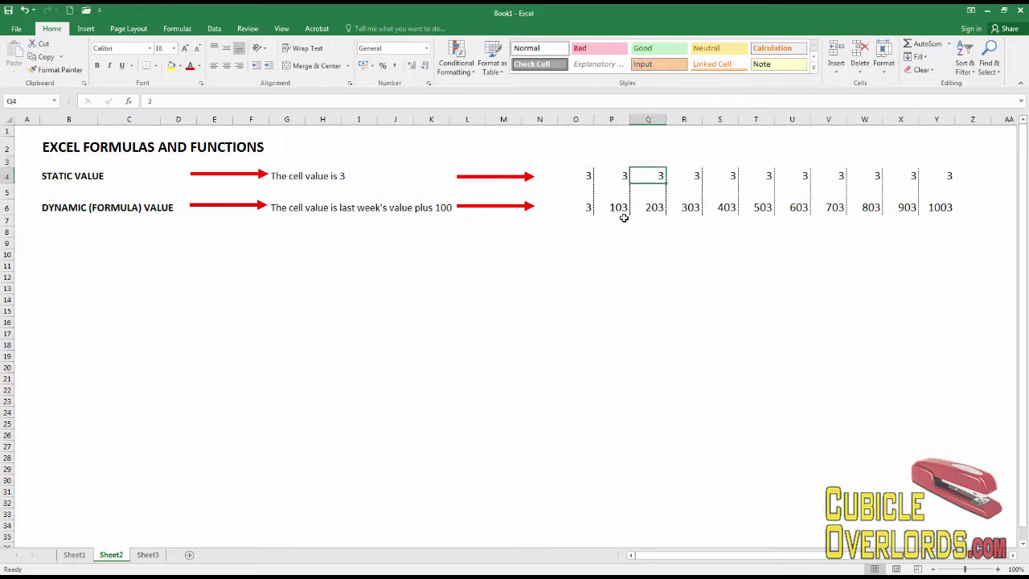
pyautogui.press('Right')
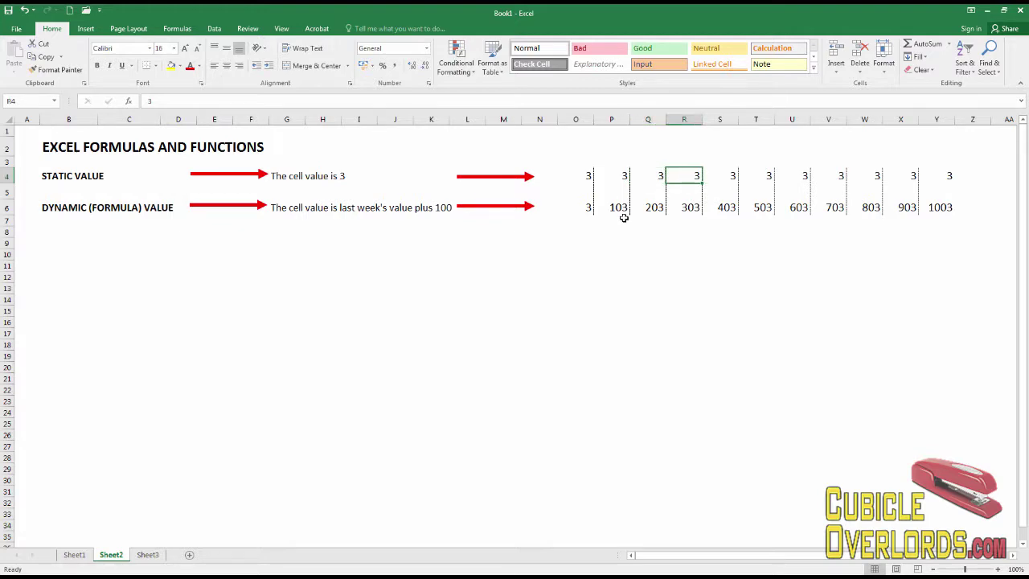
pyautogui.press('Right')
pyautogui.press('Right')
pyautogui.press('Right')
pyautogui.press('Right')
pyautogui.press('Right')
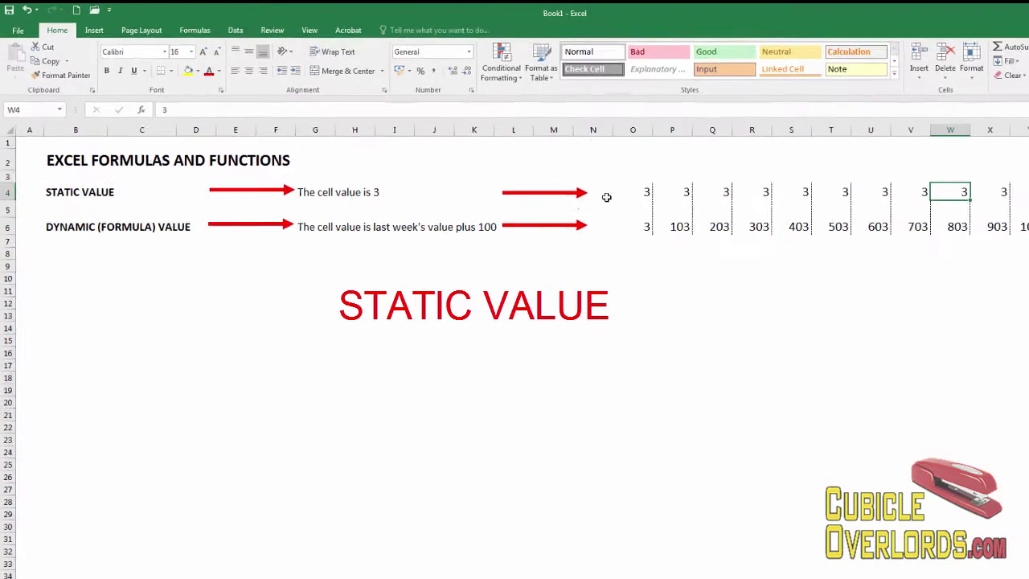
# Compare the static value description in G4 with the dynamic value label in B6 and its description in G6
pyautogui.click(375, 227)
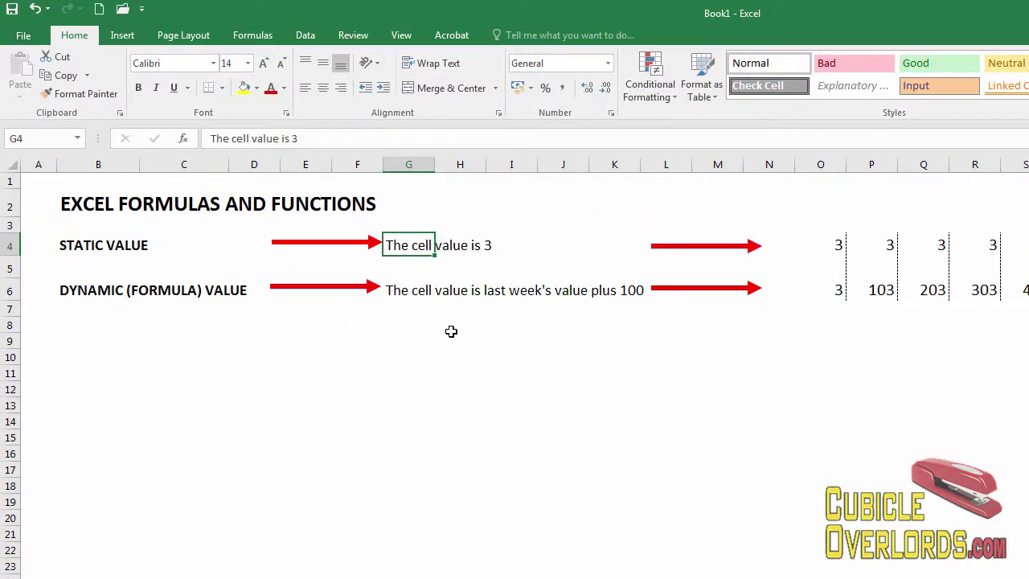
pyautogui.click(109, 294)
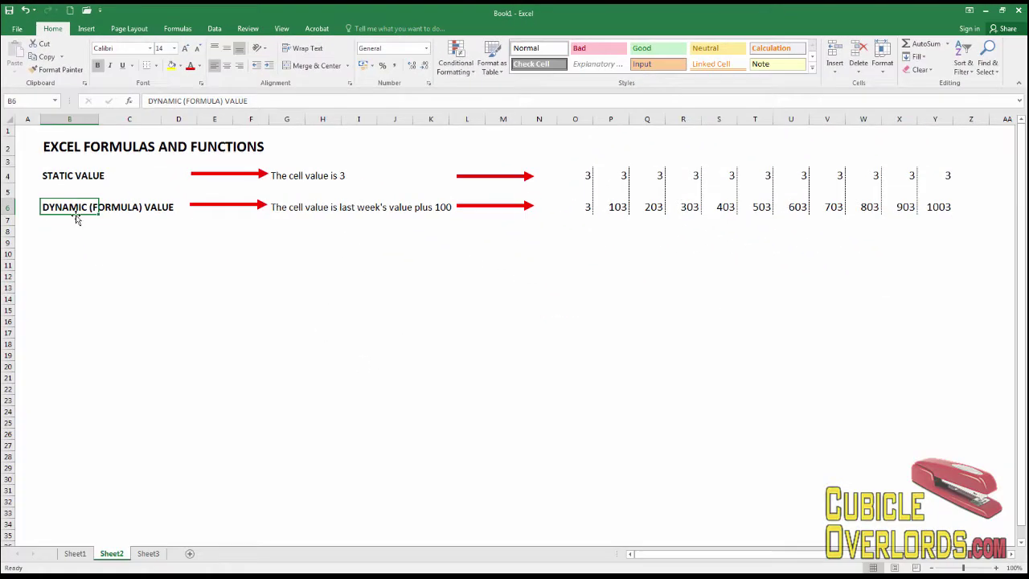
pyautogui.click(277, 263)
pyautogui.click(286, 211)
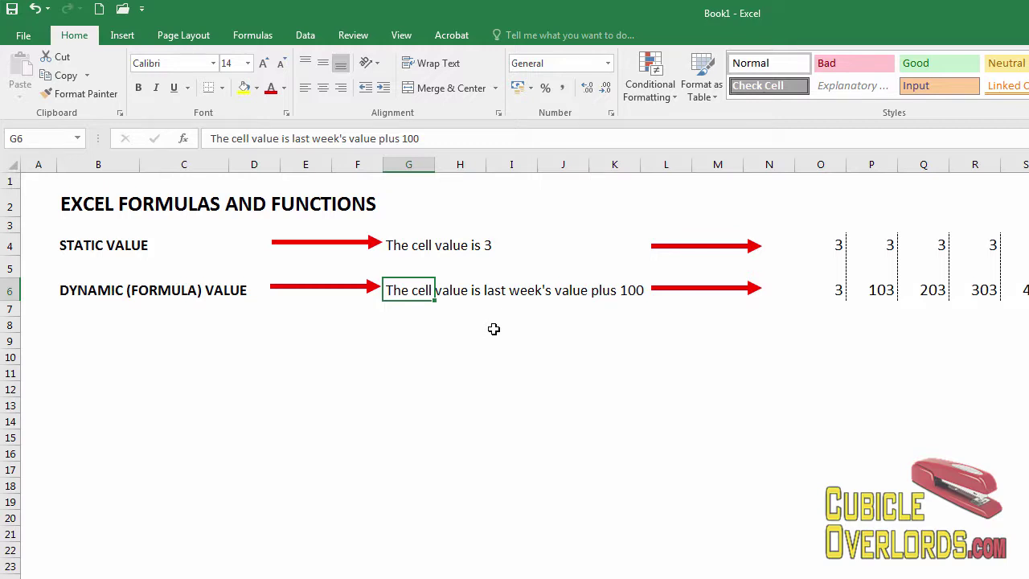
# Go through the dynamic values in row 6 from column O to column Y to examine the weekly progression
pyautogui.click(833, 290)
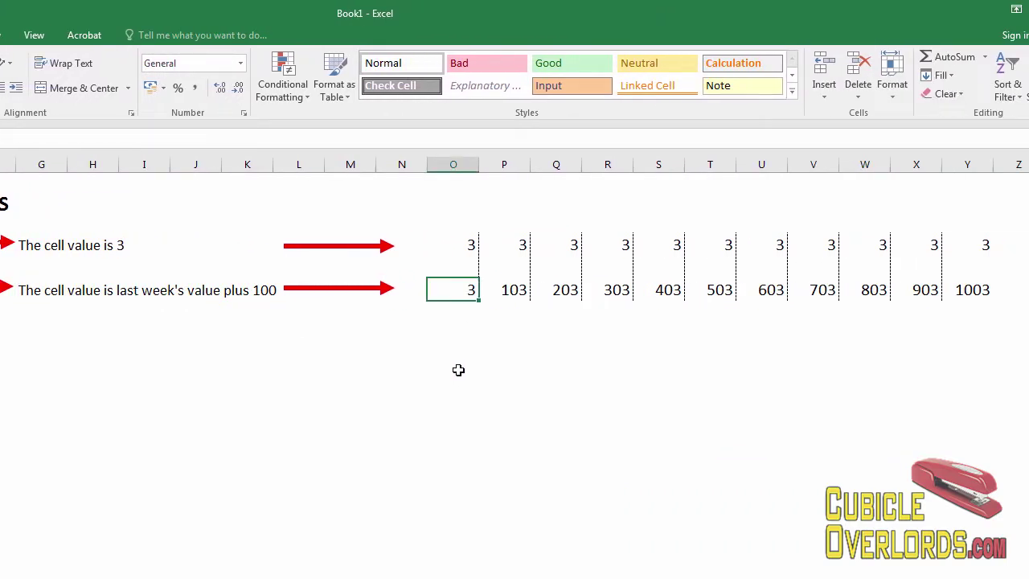
pyautogui.click(493, 294)
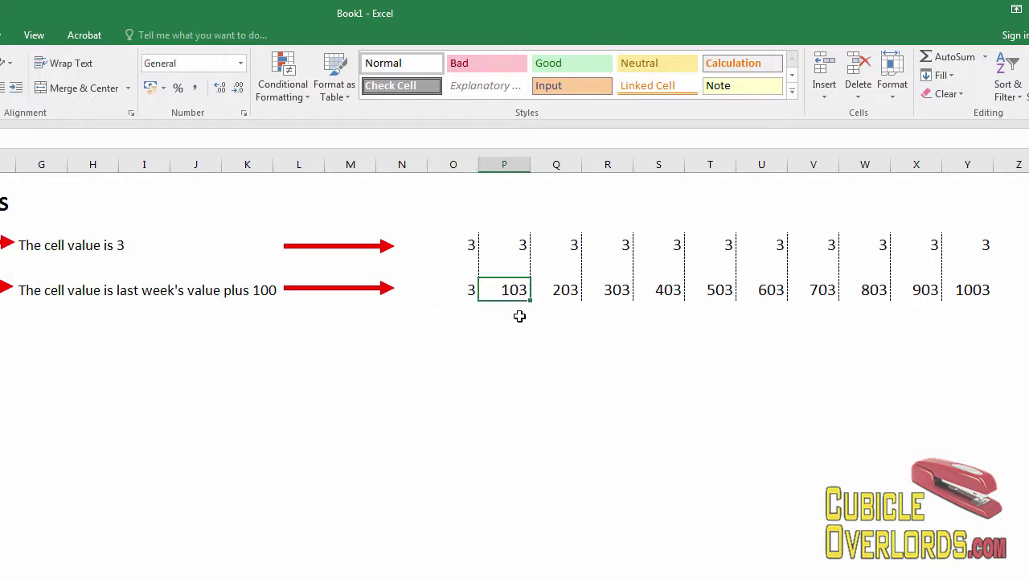
pyautogui.click(559, 296)
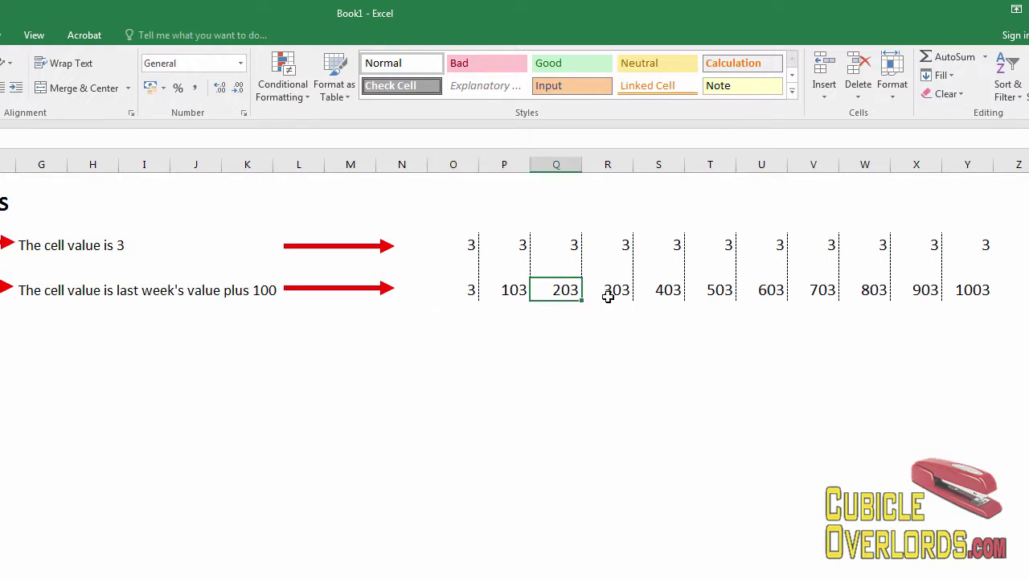
pyautogui.click(608, 297)
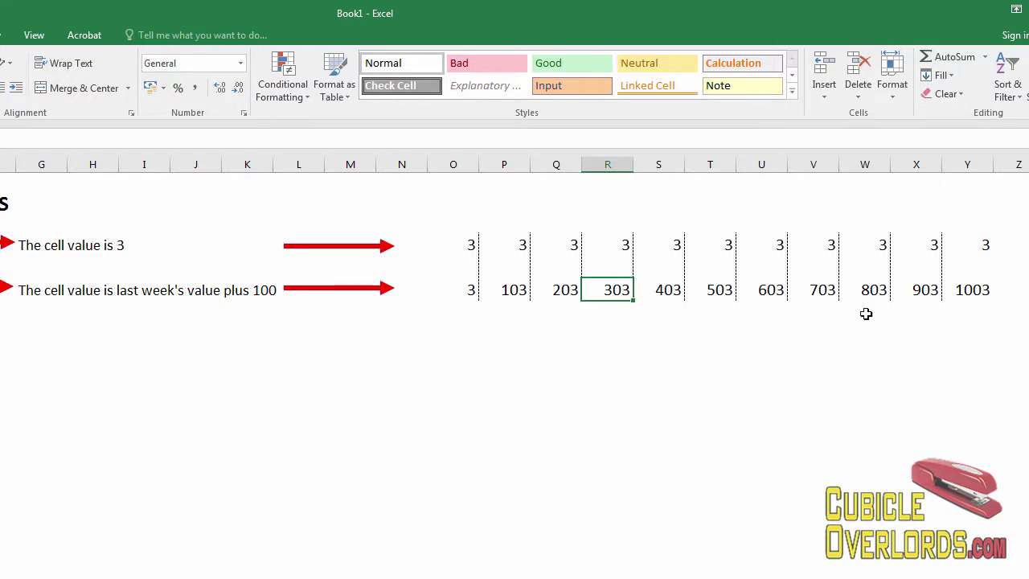
pyautogui.click(722, 292)
pyautogui.click(764, 289)
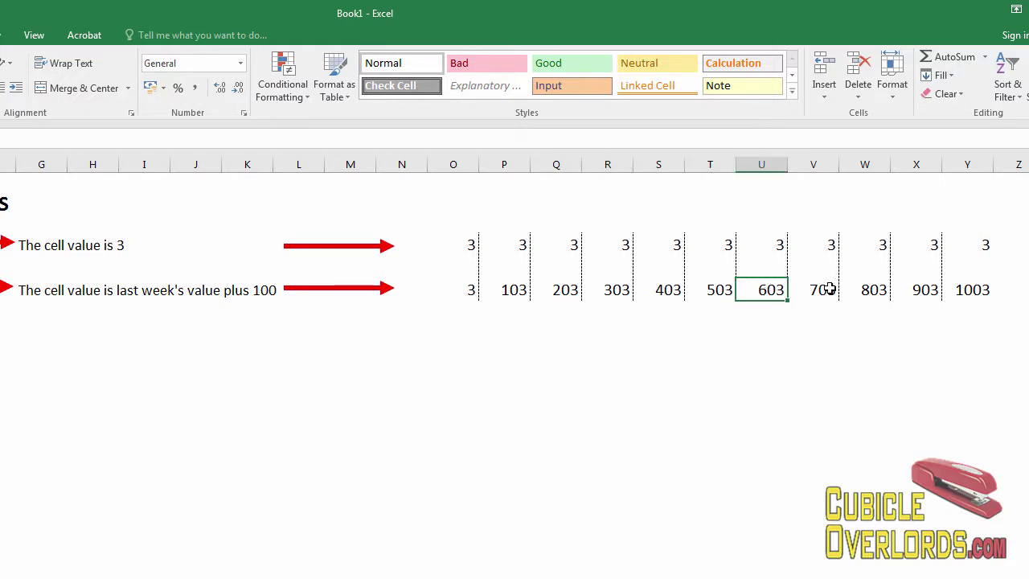
pyautogui.click(829, 290)
pyautogui.click(866, 290)
pyautogui.click(917, 288)
pyautogui.click(971, 284)
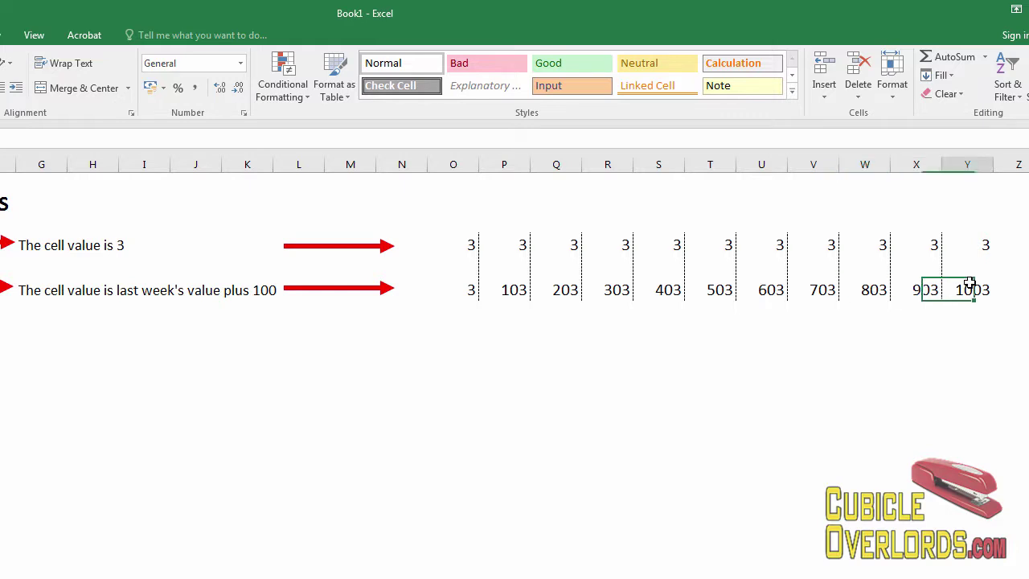
# Compare the starting dynamic value in O6 with the static values across row 4
pyautogui.click(469, 291)
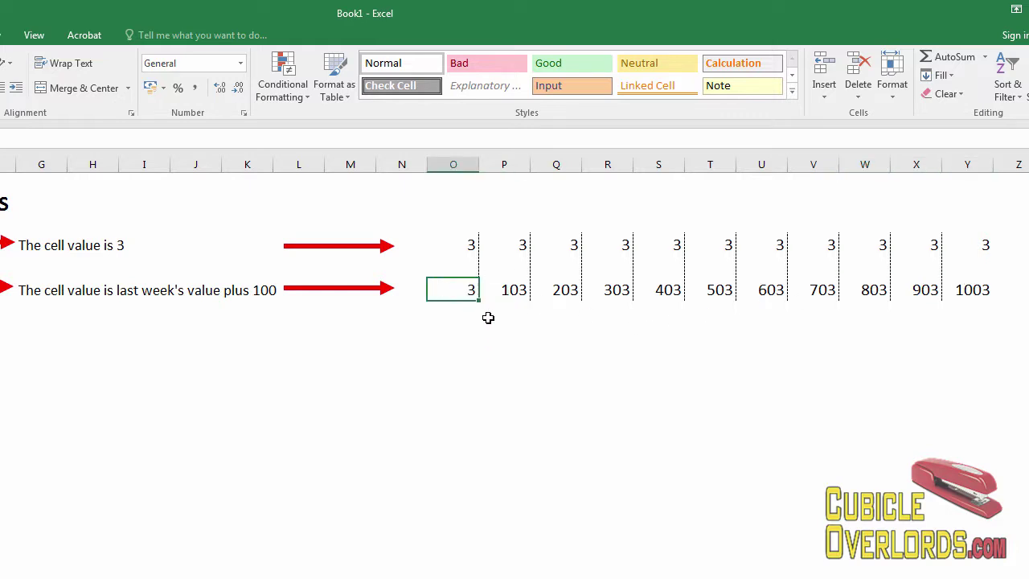
pyautogui.click(469, 244)
pyautogui.click(556, 246)
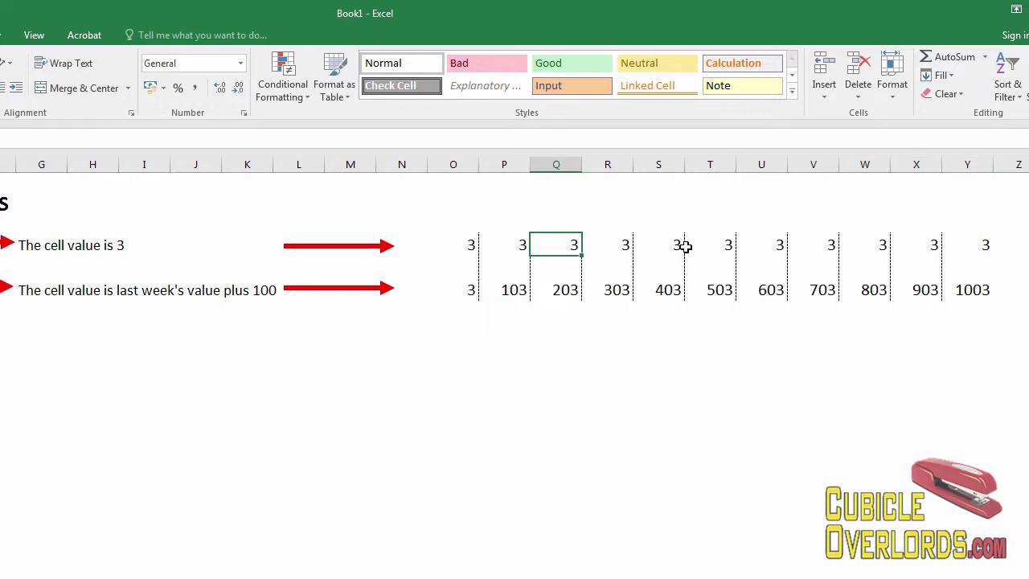
pyautogui.click(685, 247)
pyautogui.click(776, 241)
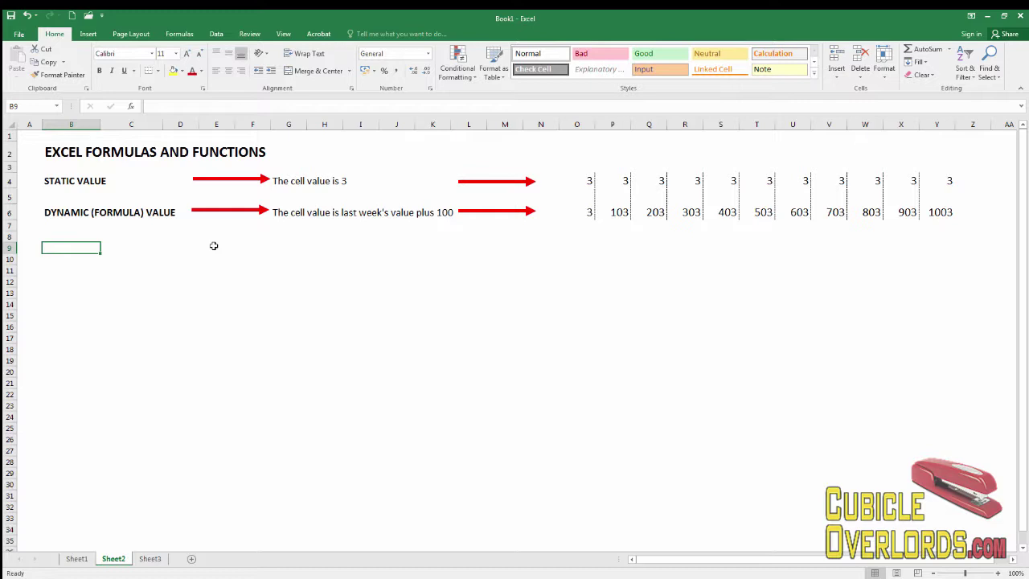
# Inspect the underlying contents of static cells P4, R4 and U4 in edit mode without changing them
pyautogui.click(623, 179)
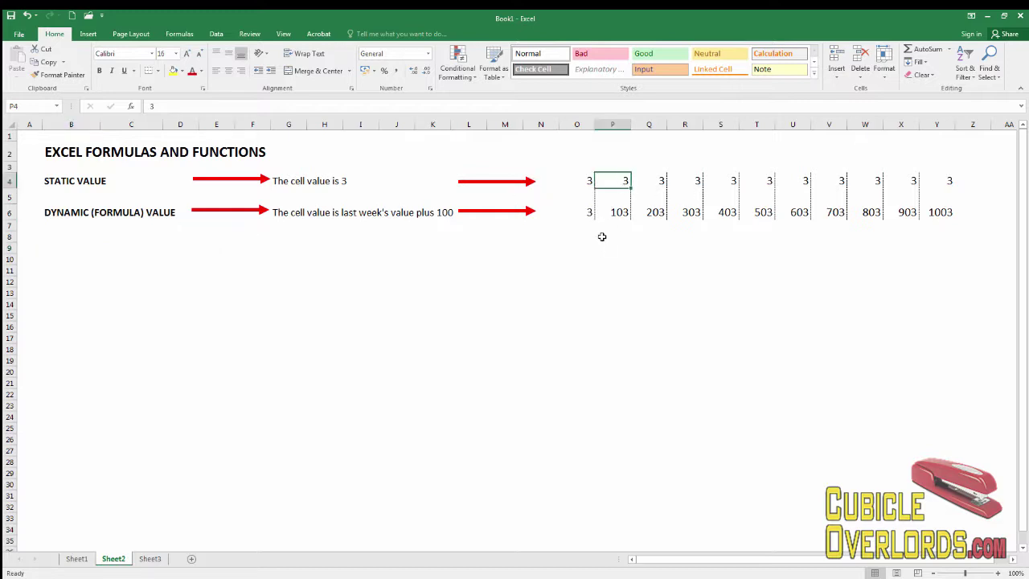
pyautogui.press('F2')
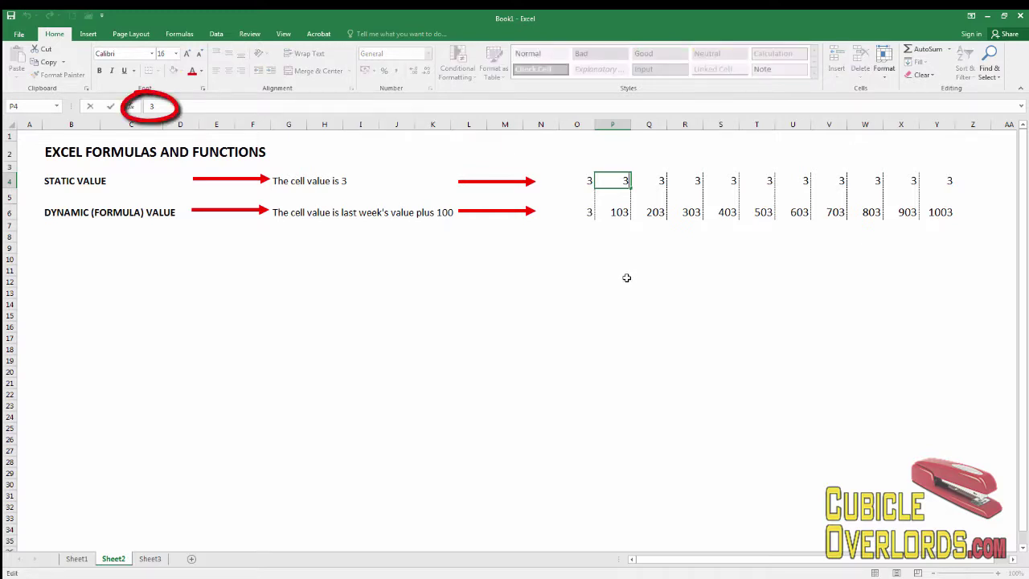
pyautogui.click(699, 181)
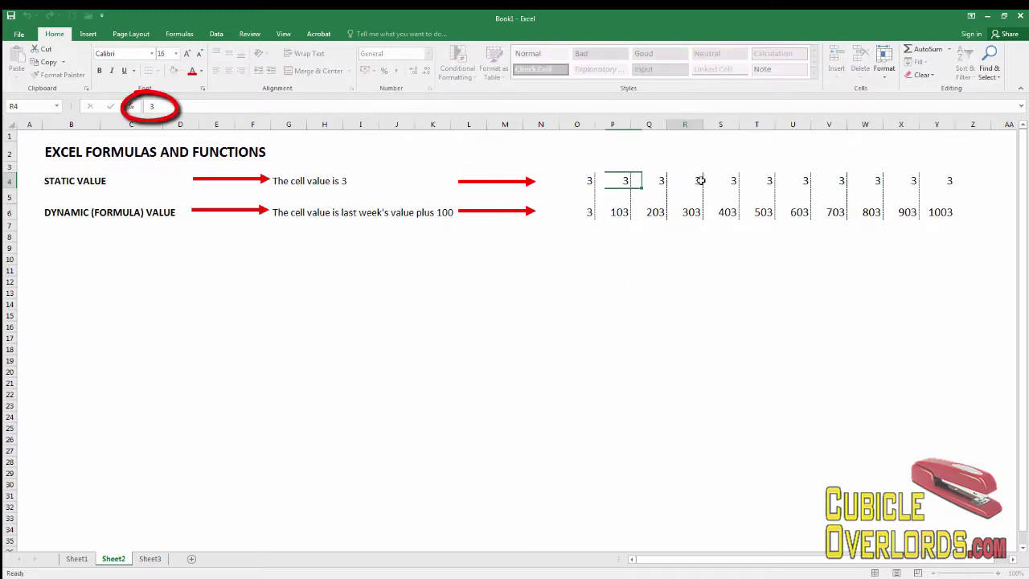
pyautogui.press('F2')
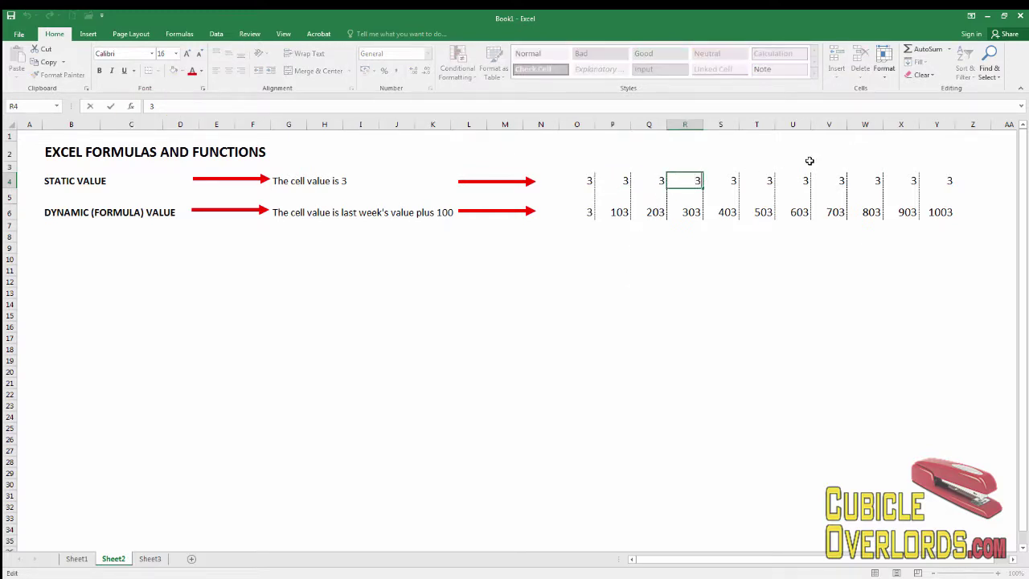
pyautogui.click(804, 178)
pyautogui.press('F2')
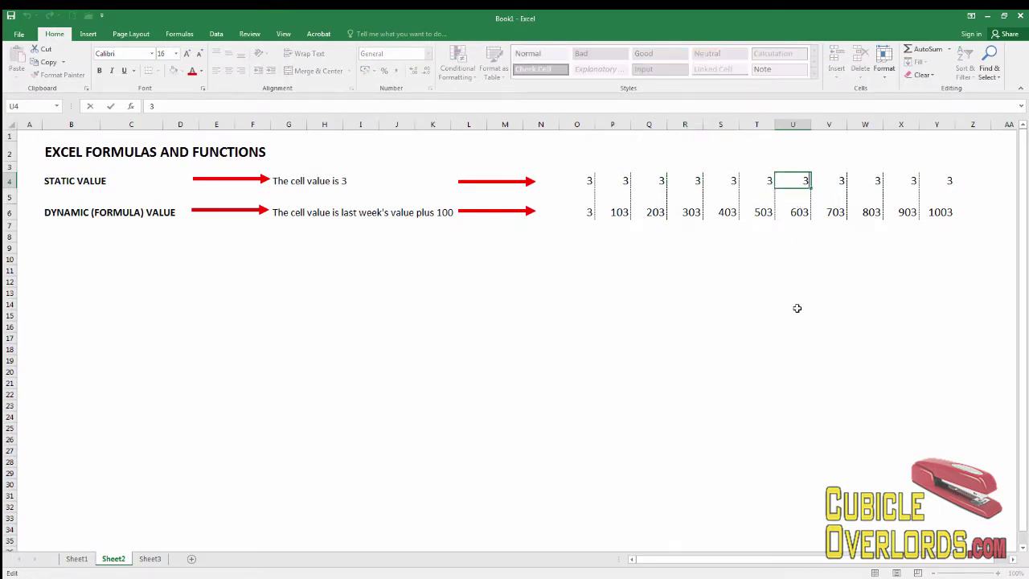
pyautogui.press('Escape')
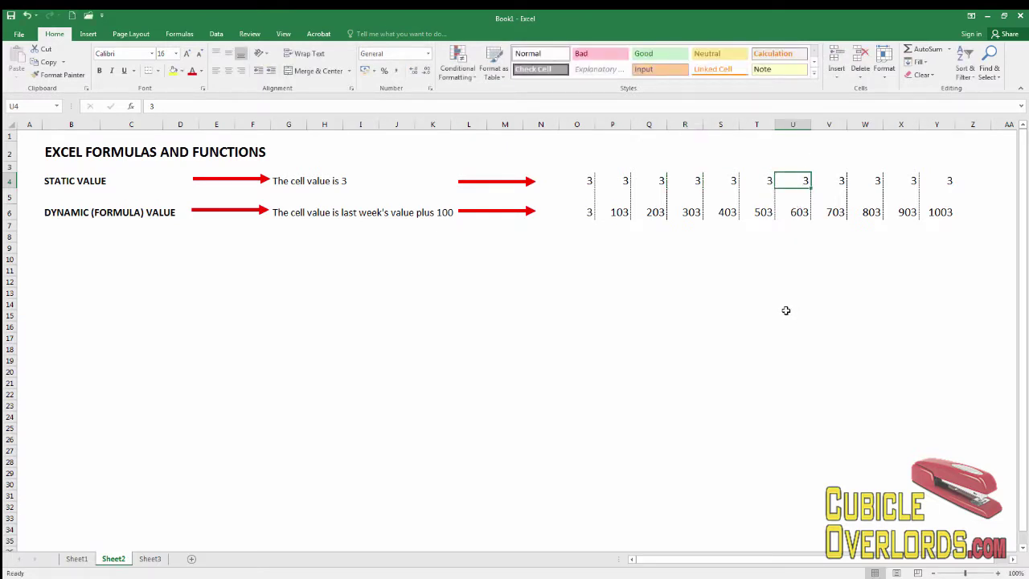
# Inspect the formula behind the dynamic value in P6 and its cell reference, comparing it with the static cells O4 and P4
pyautogui.click(588, 182)
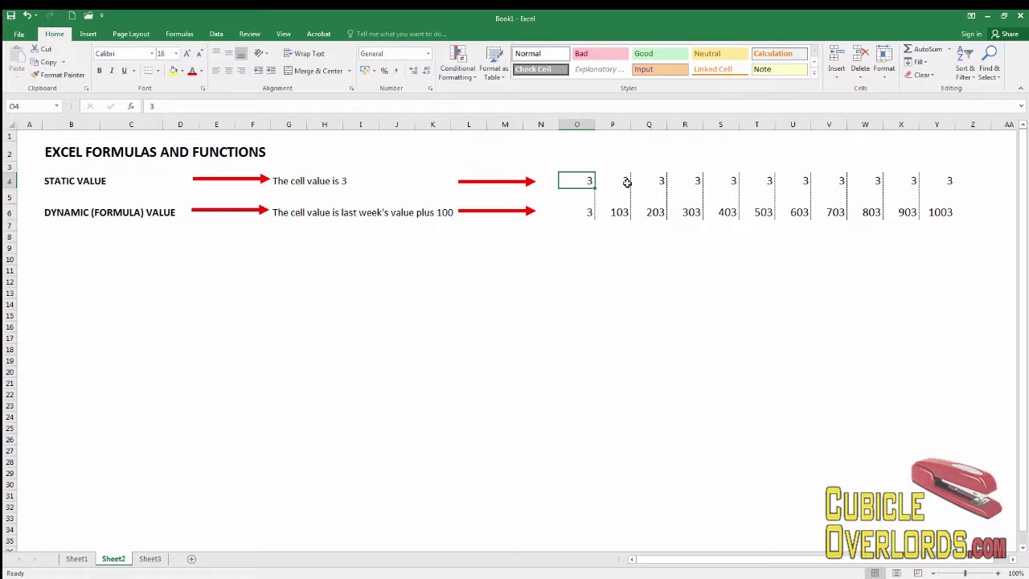
pyautogui.click(627, 183)
pyautogui.click(620, 214)
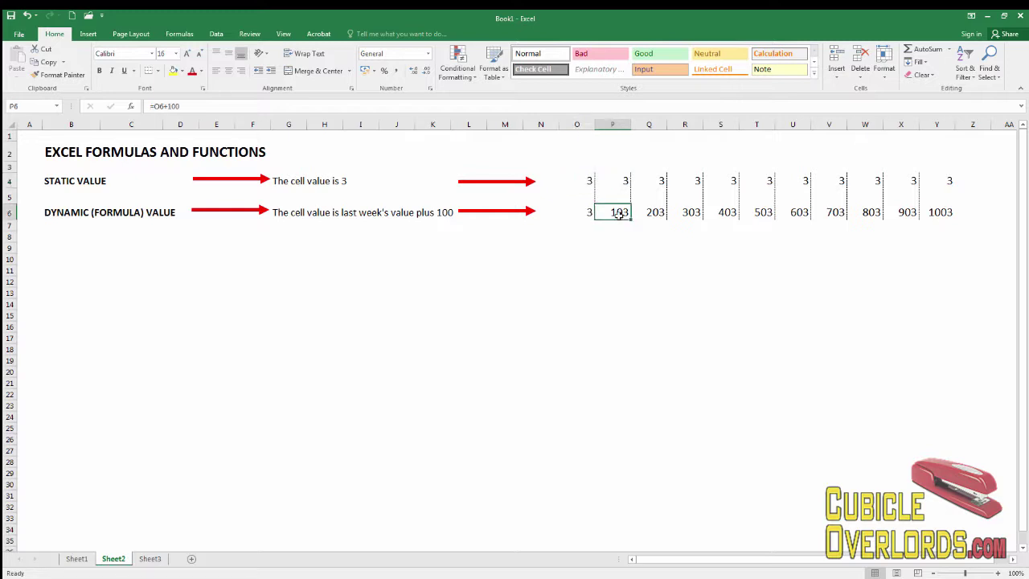
pyautogui.press('F2')
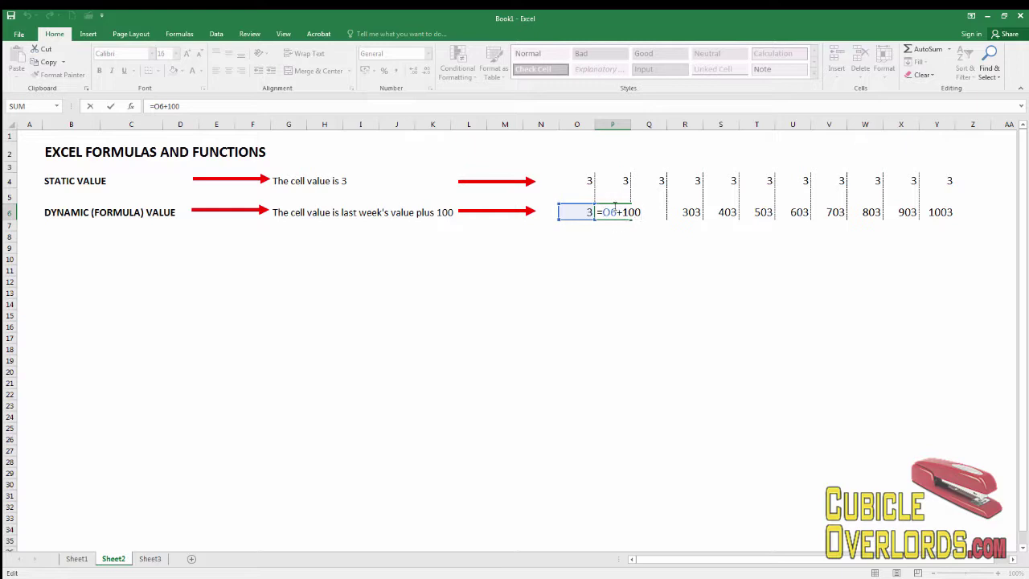
pyautogui.moveTo(599, 211); pyautogui.dragTo(639, 239)
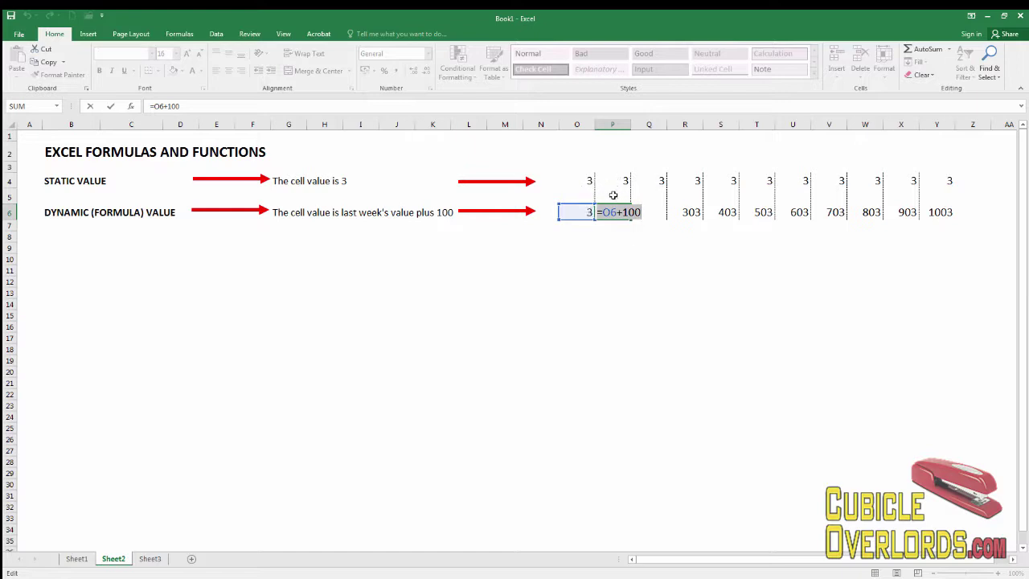
pyautogui.click(643, 239)
pyautogui.press('Escape')
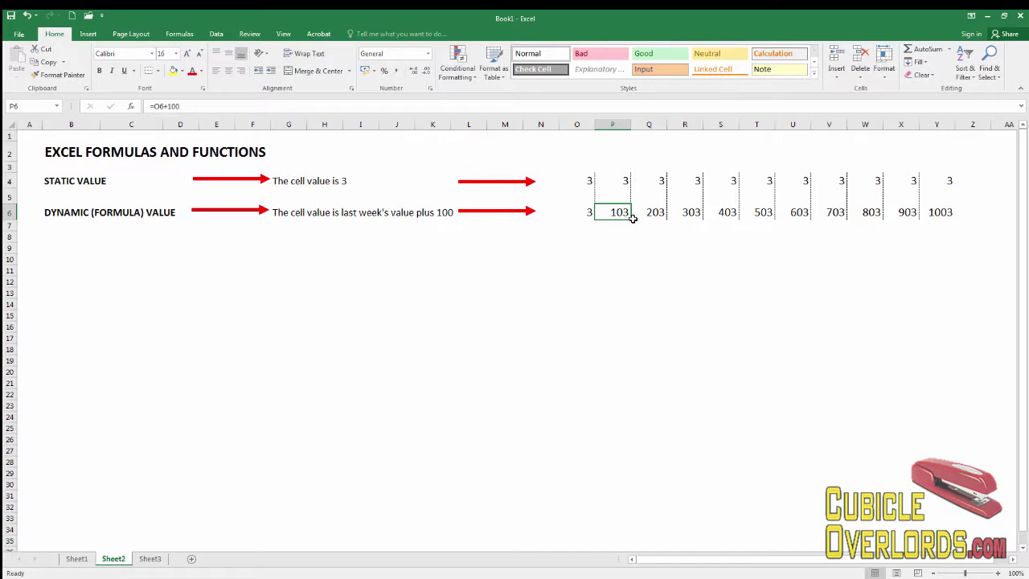
pyautogui.doubleClick(615, 214)
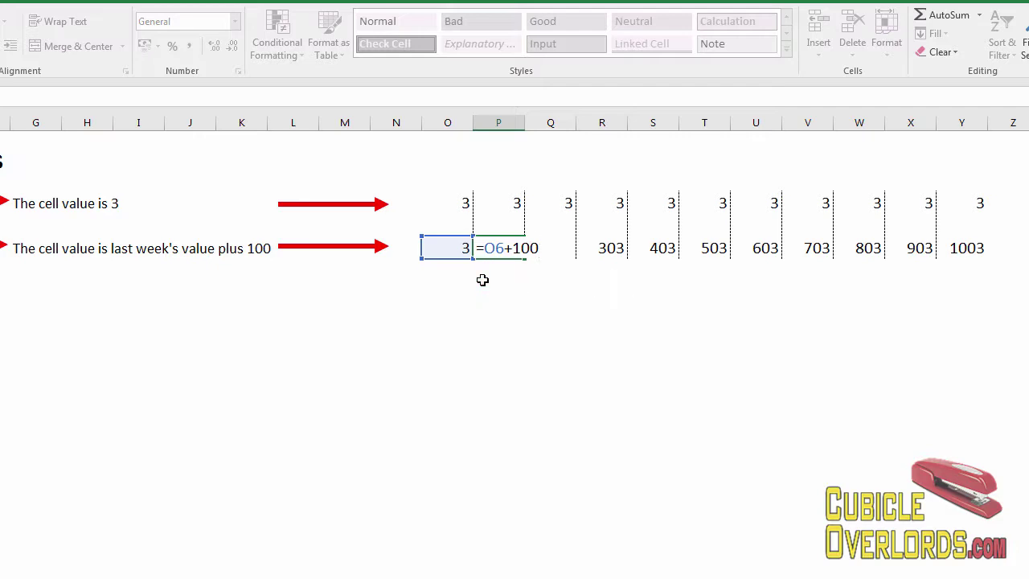
pyautogui.press('Return')
pyautogui.write('=')
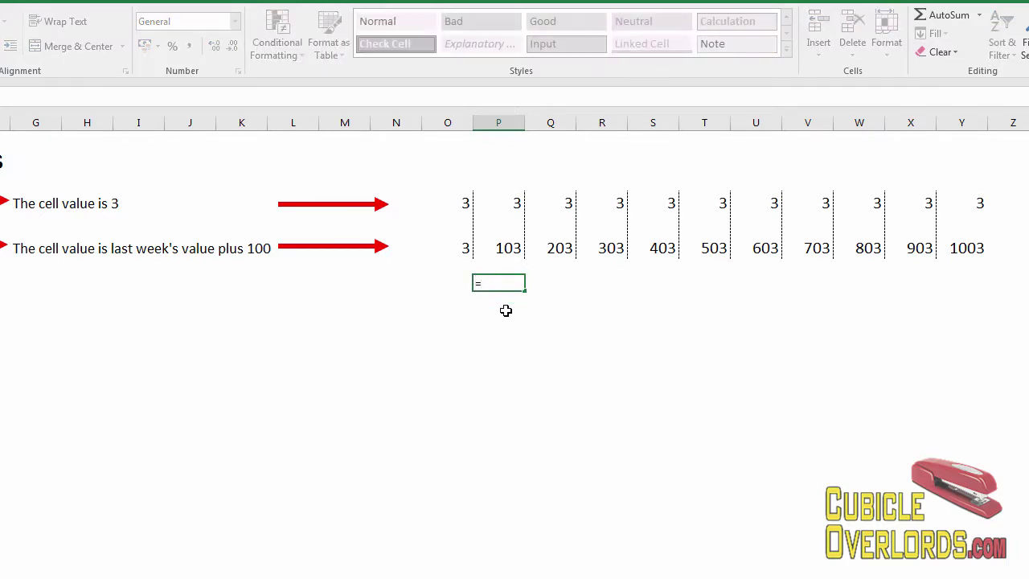
pyautogui.write('1')
pyautogui.hotkey('ctrl', 'Return')
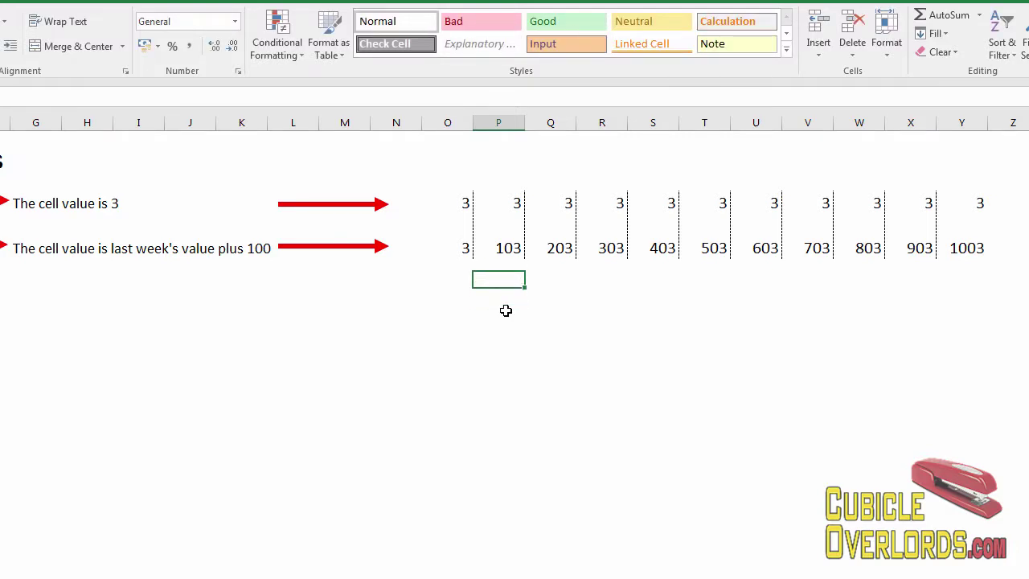
# Replace the formula in P6 with =P4+5
pyautogui.press('Up')
pyautogui.write('=')
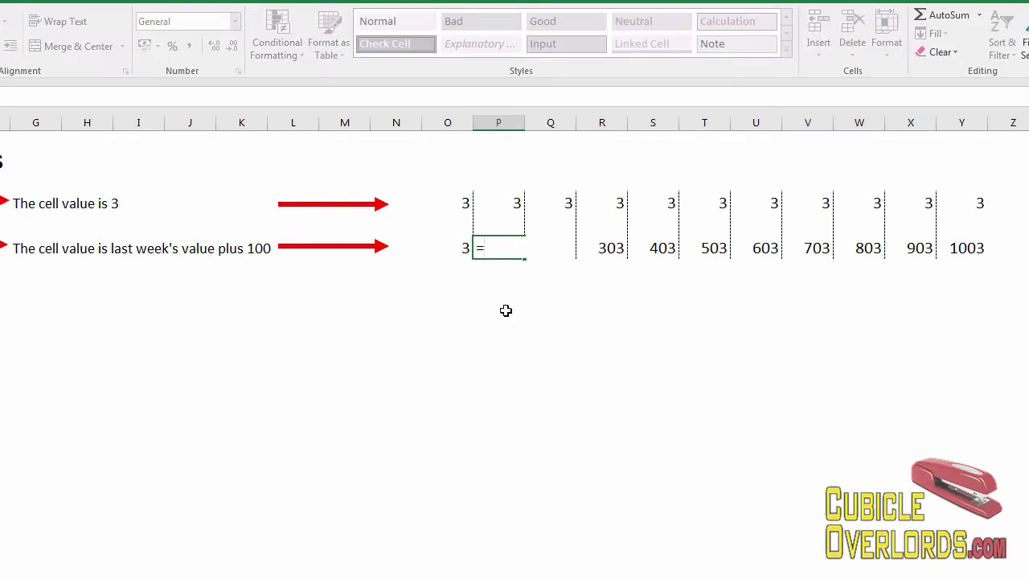
pyautogui.click(513, 204)
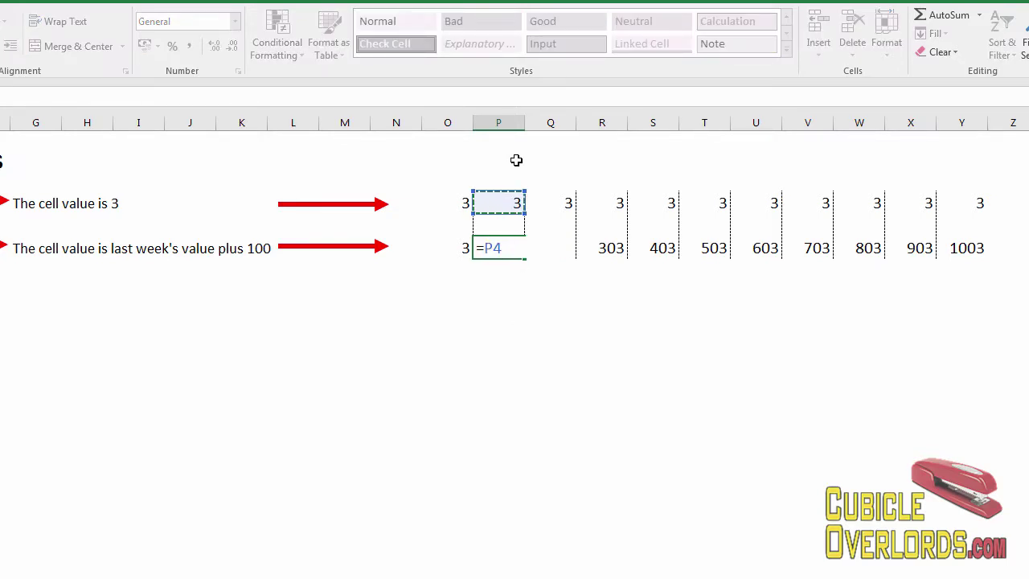
pyautogui.write('+5')
pyautogui.press('Return')
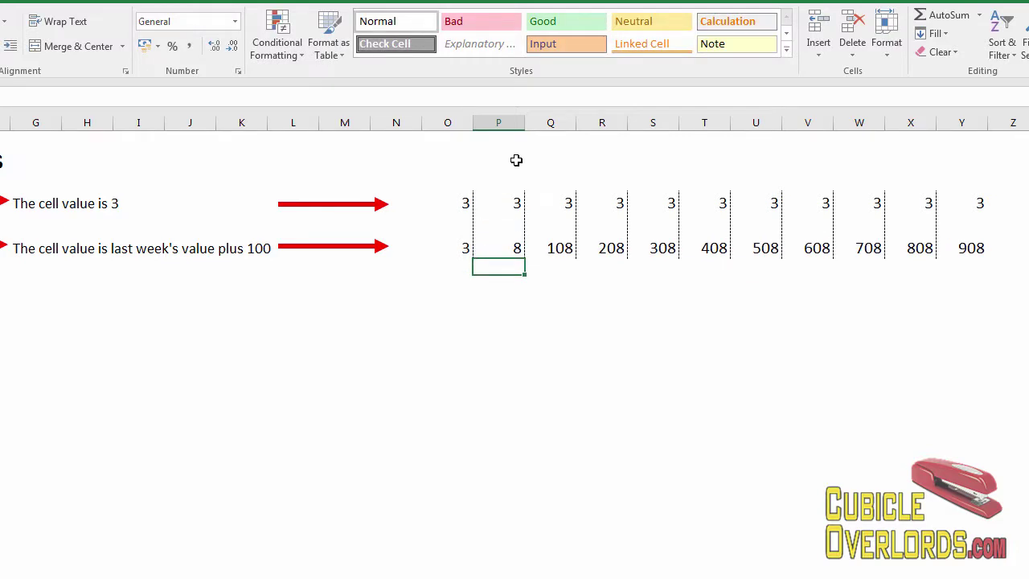
# Re-enter the P4-based formula in P6, starting it with a plus sign instead of an equals sign
pyautogui.click(511, 246)
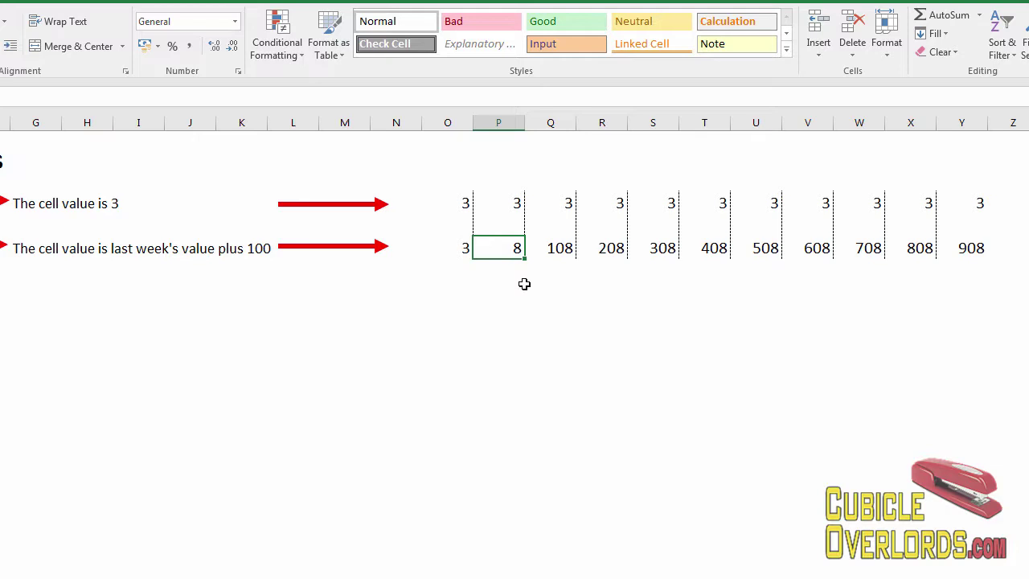
pyautogui.press('BackSpace')
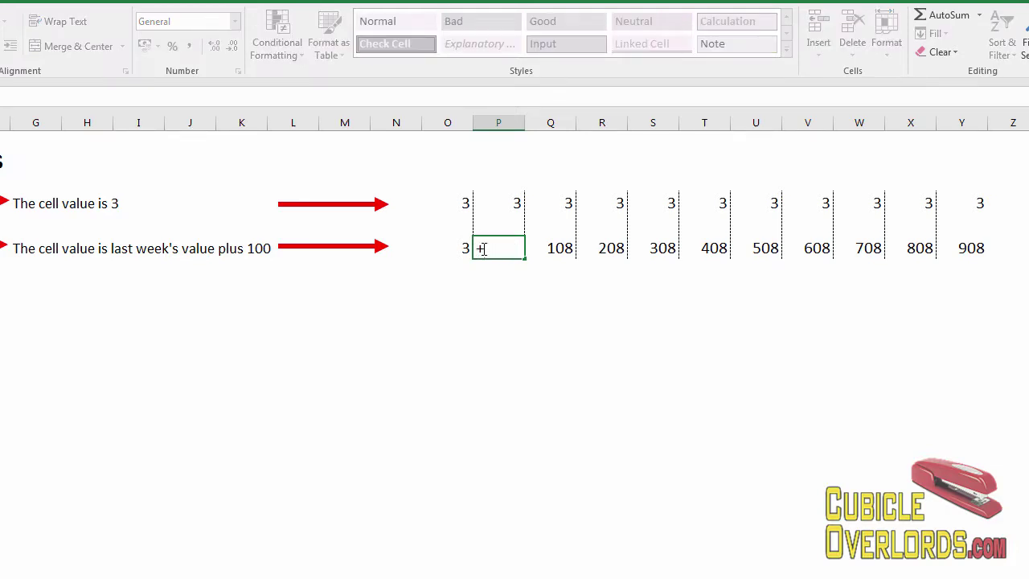
pyautogui.click(511, 206)
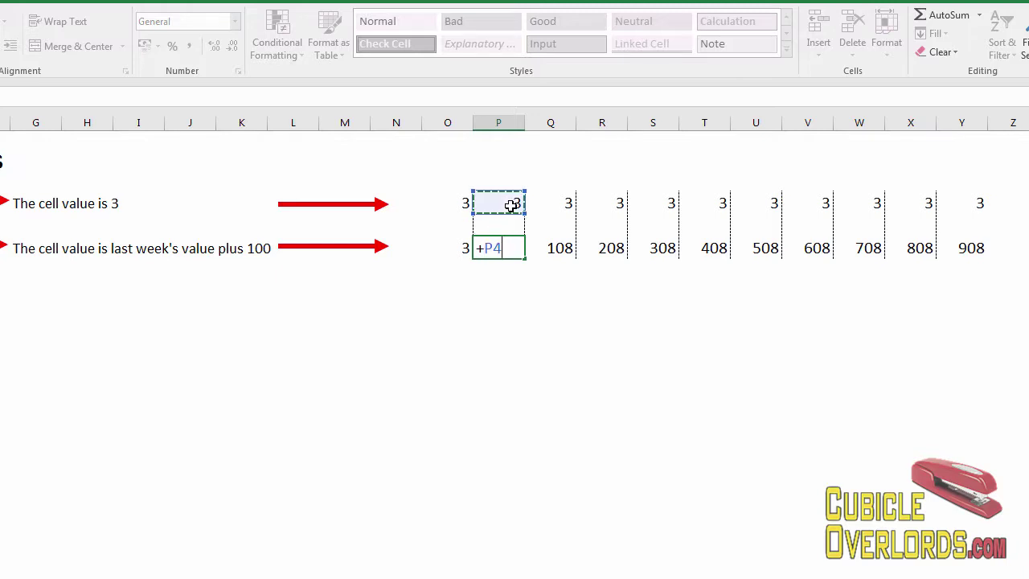
pyautogui.write('+100')
pyautogui.press('Return')
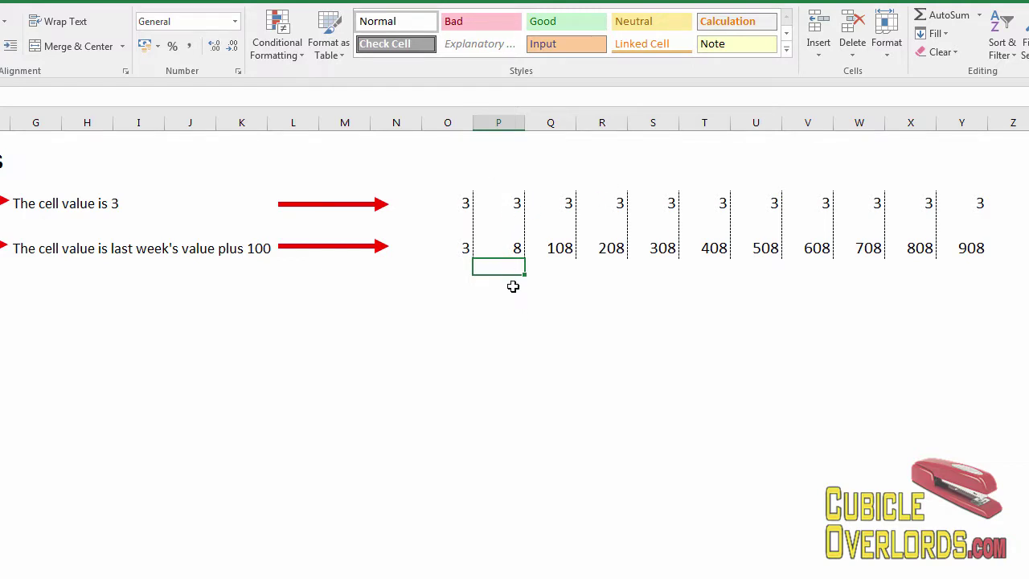
# Replace the formula in P6 with the constant sum =5+5+5
pyautogui.click(514, 249)
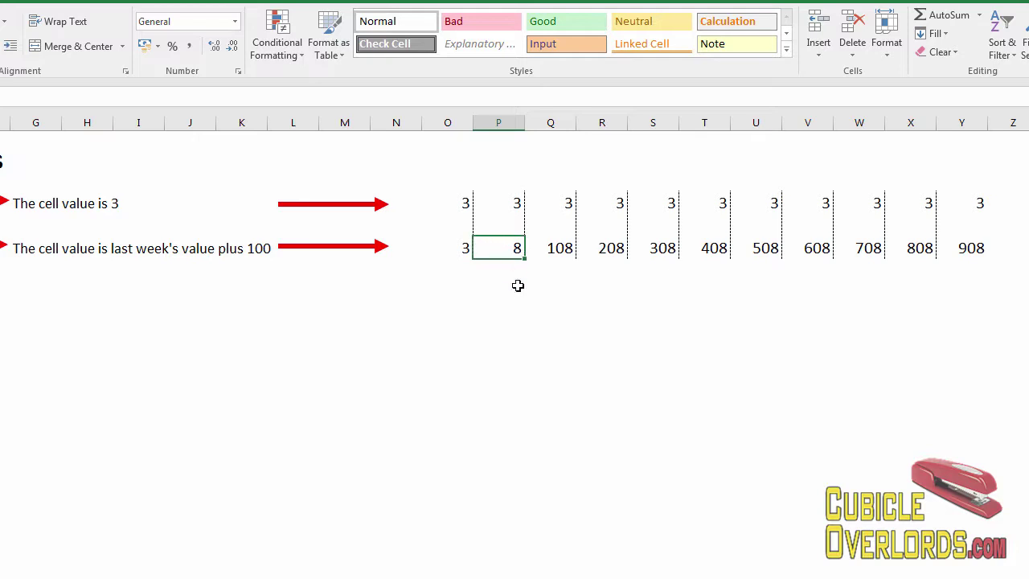
pyautogui.write('=')
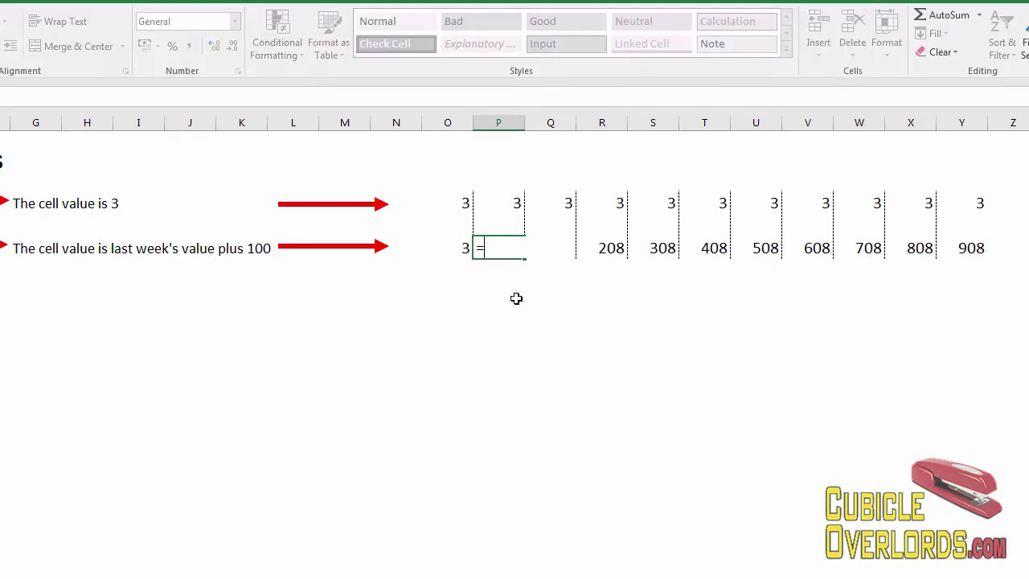
pyautogui.write('5+5+5')
pyautogui.press('Return')
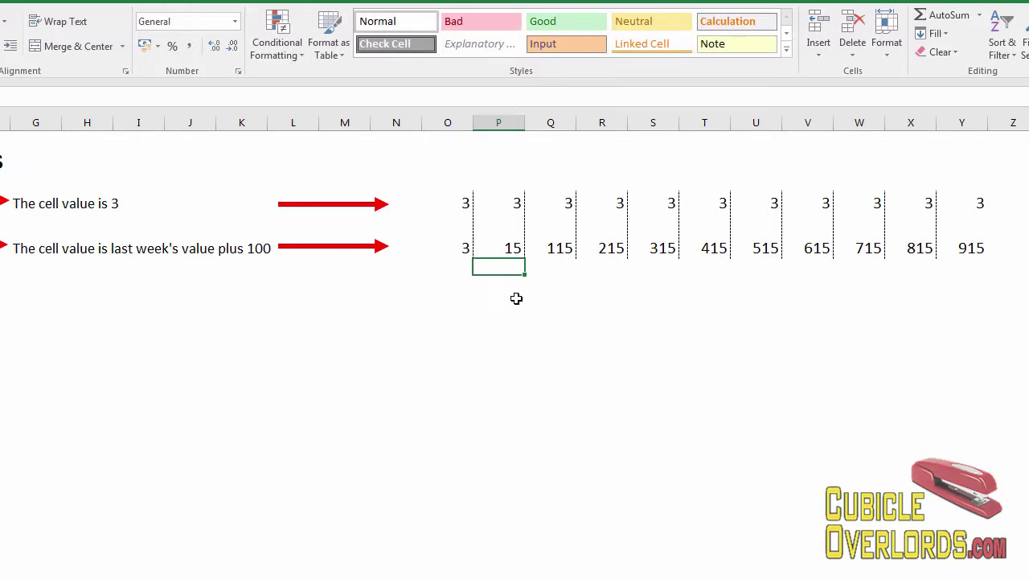
# Copy the P6 formula and paste it across Q6 to T6
pyautogui.click(513, 251)
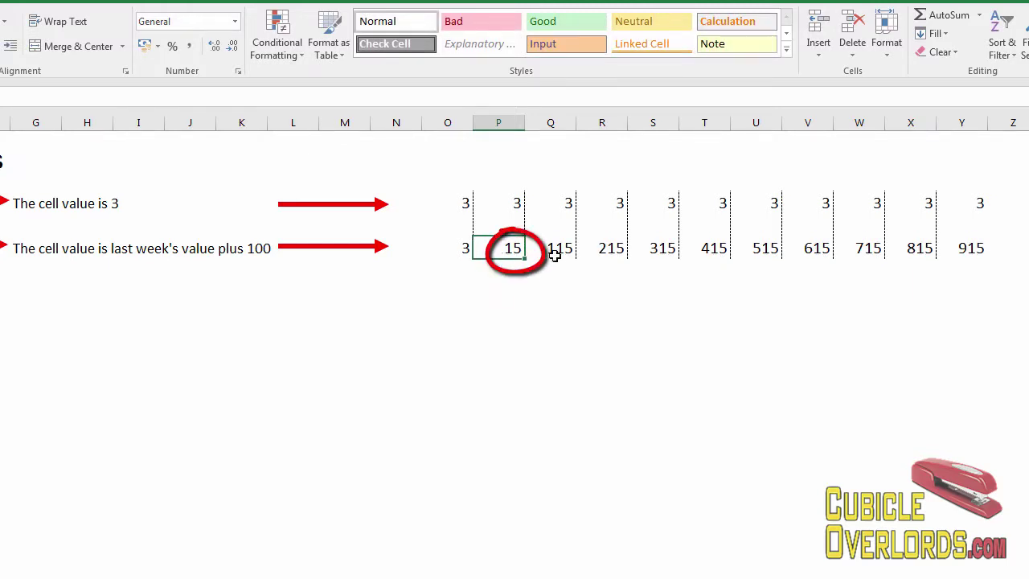
pyautogui.hotkey('ctrl', 'c')
pyautogui.keyDown('shift'); pyautogui.click(694, 243); pyautogui.keyUp('shift')
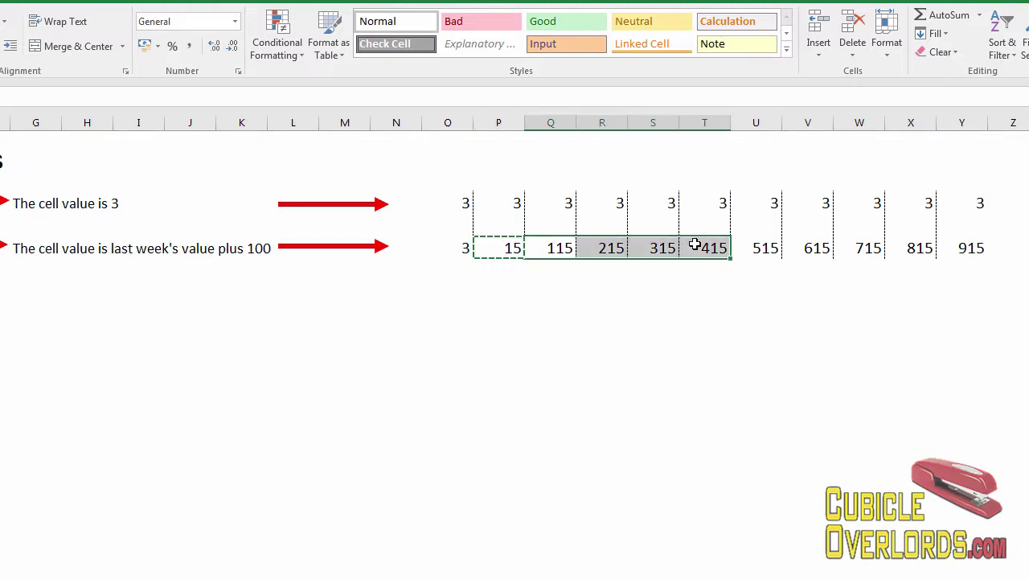
pyautogui.hotkey('ctrl', 'v')
pyautogui.click(659, 333)
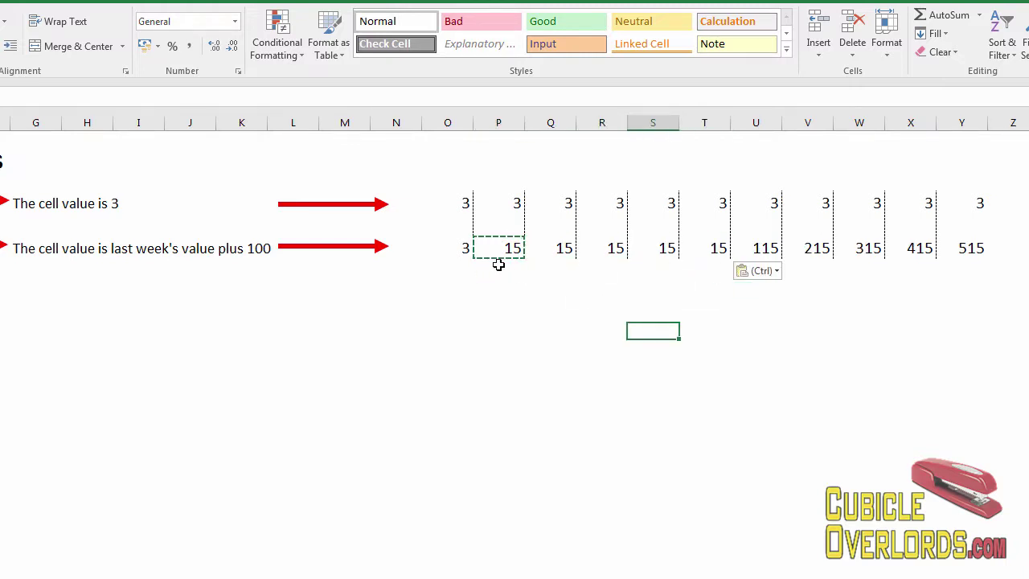
# Check the pasted cells T6, S6 and Q6, and inspect the formula behind P6 without changing it
pyautogui.click(703, 246)
pyautogui.click(664, 247)
pyautogui.click(541, 252)
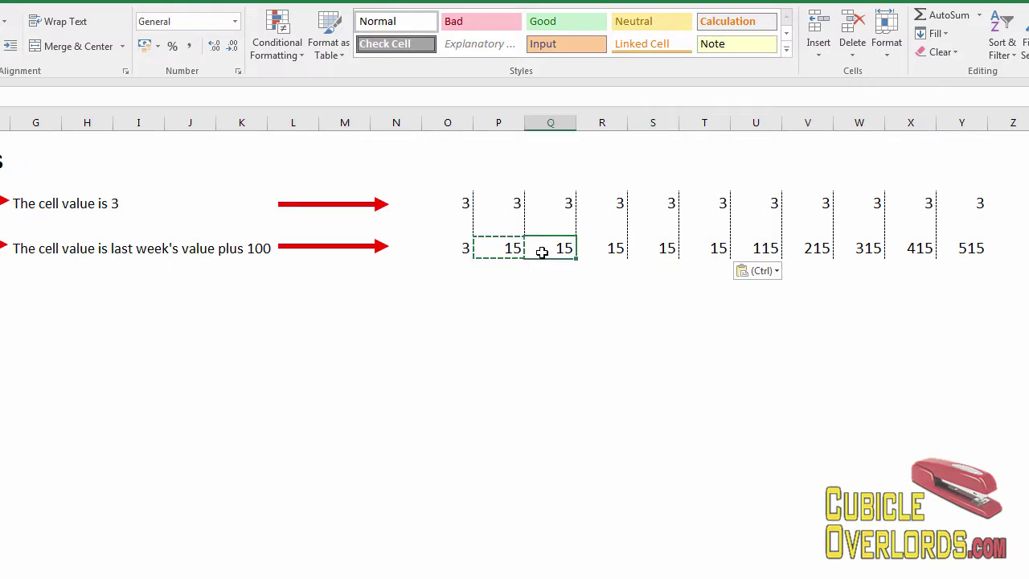
pyautogui.click(501, 248)
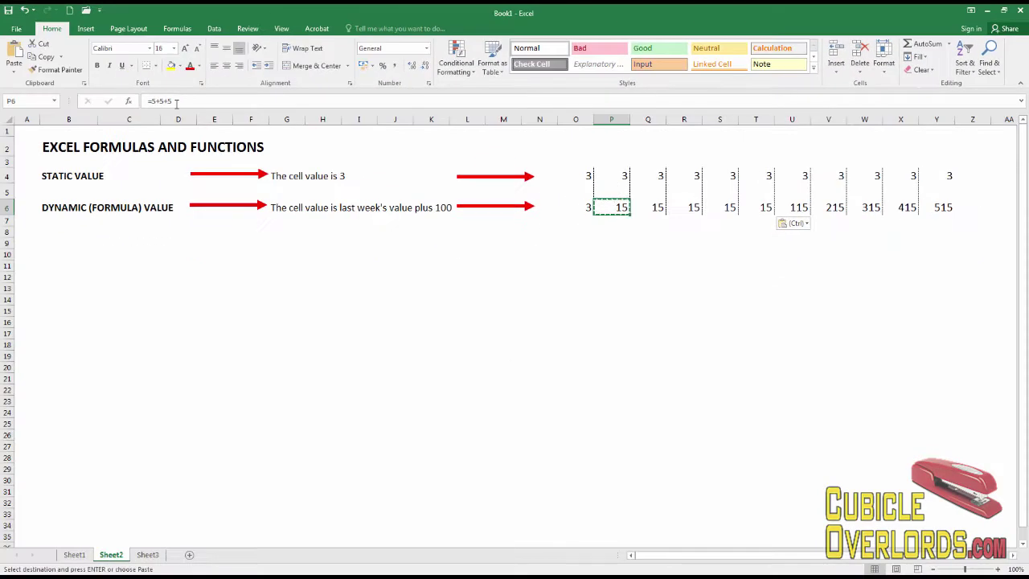
pyautogui.press('F2')
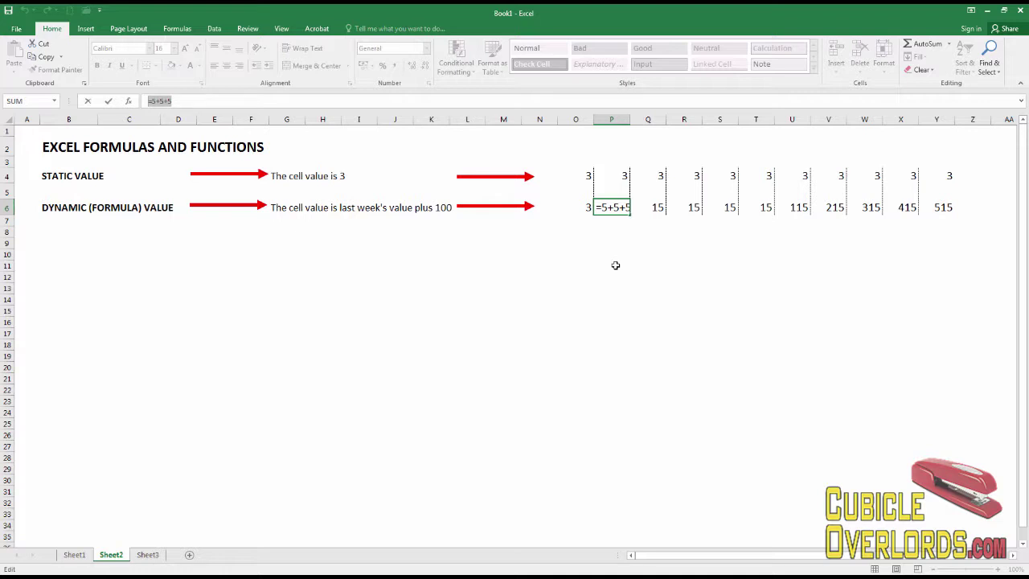
pyautogui.press('Escape')
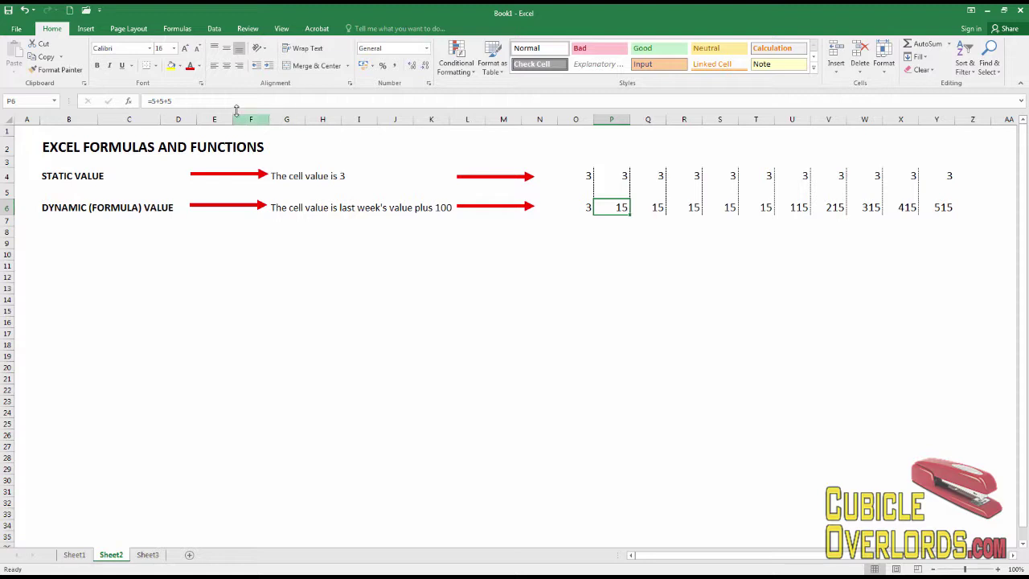
# Overwrite the formula in P6 with the static value 115
pyautogui.moveTo(229, 103); pyautogui.dragTo(131, 102)
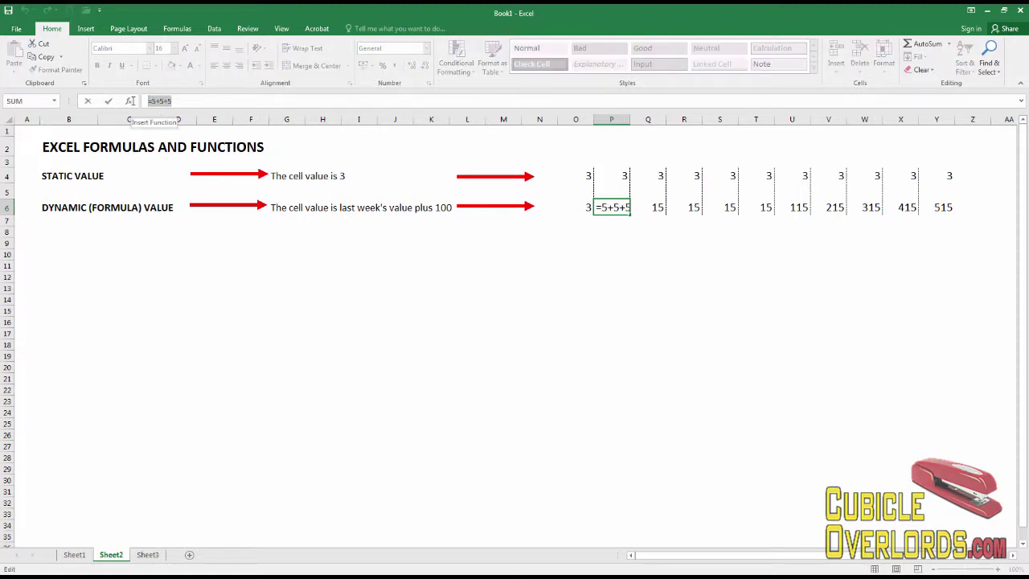
pyautogui.write('115')
pyautogui.press('Return')
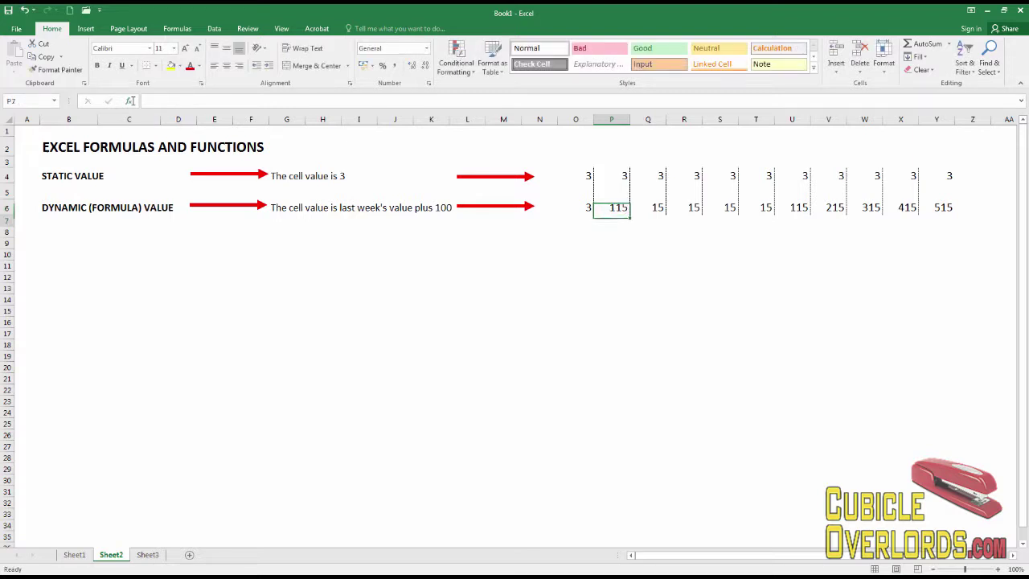
# Replace the static value in P6 with the formula =100*1,15
pyautogui.click(617, 207)
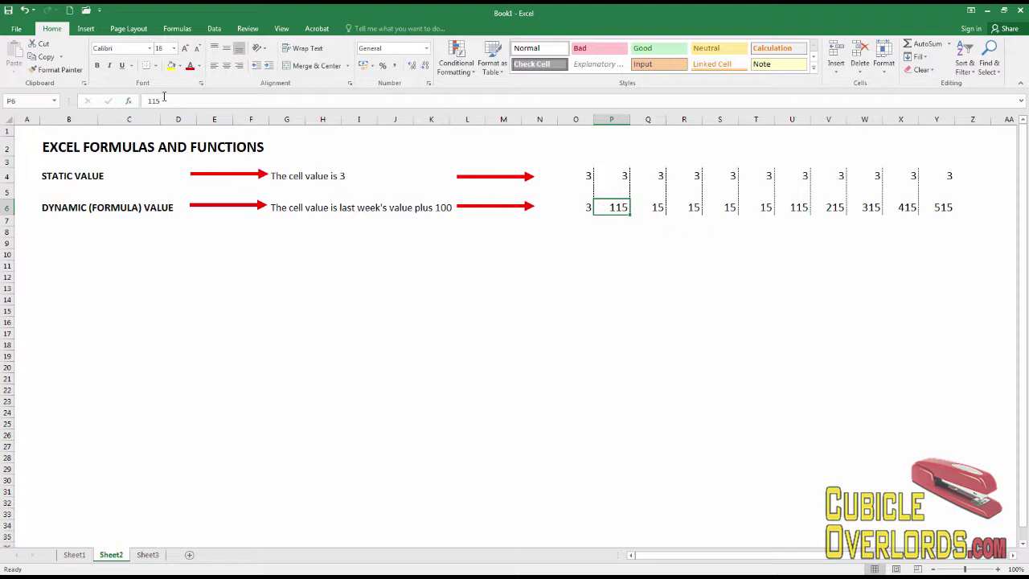
pyautogui.write('=')
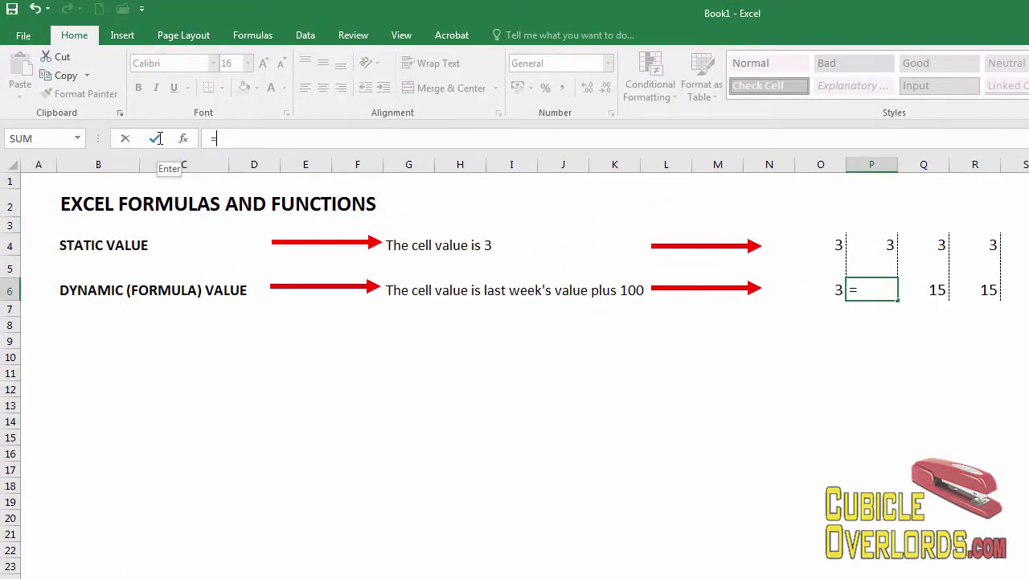
pyautogui.write('100*1,15')
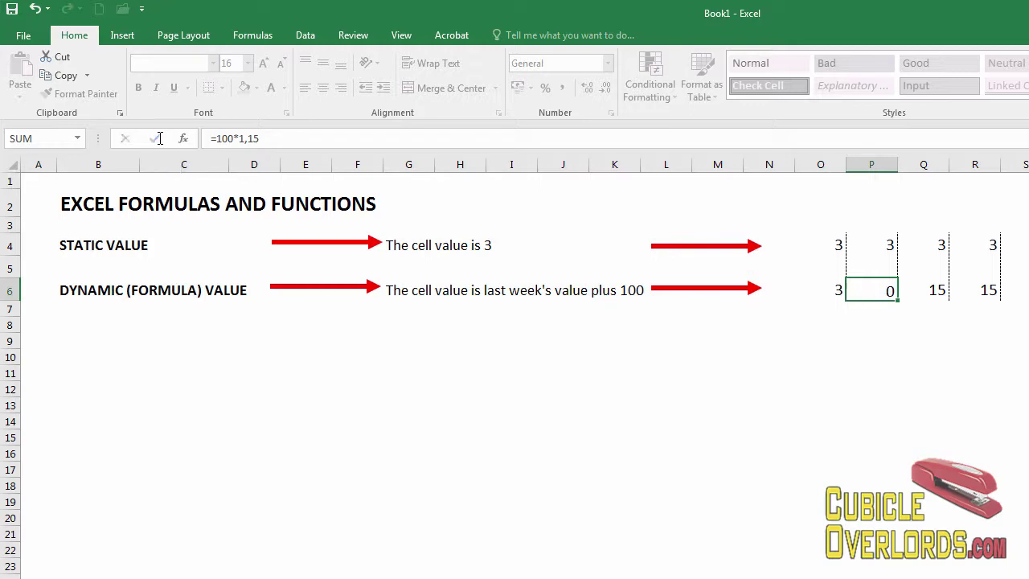
pyautogui.press('Return')
# Inspect the multiplication formula behind P6, both in the cell and in the formula bar, without changing it
pyautogui.click(884, 289)
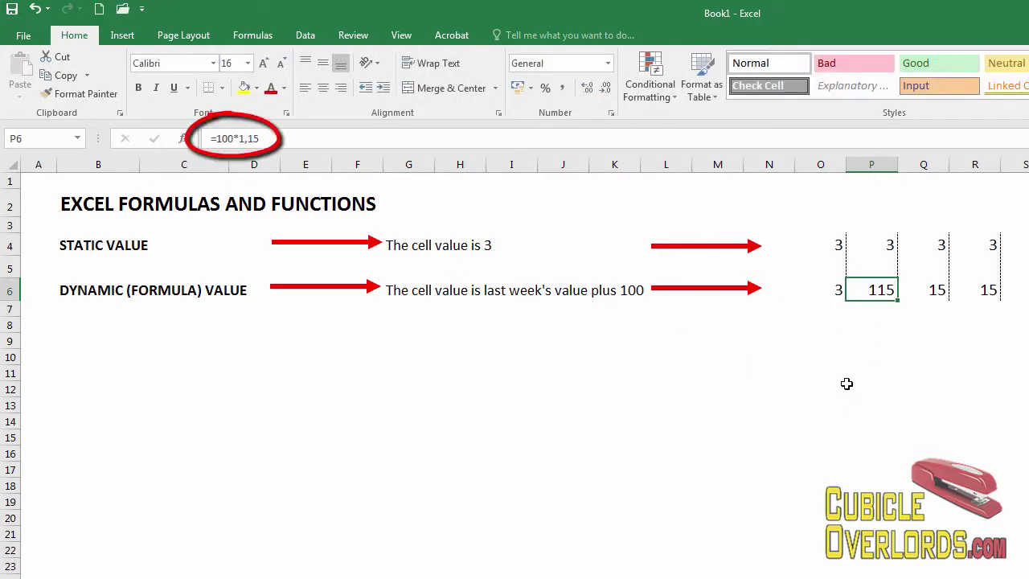
pyautogui.press('F2')
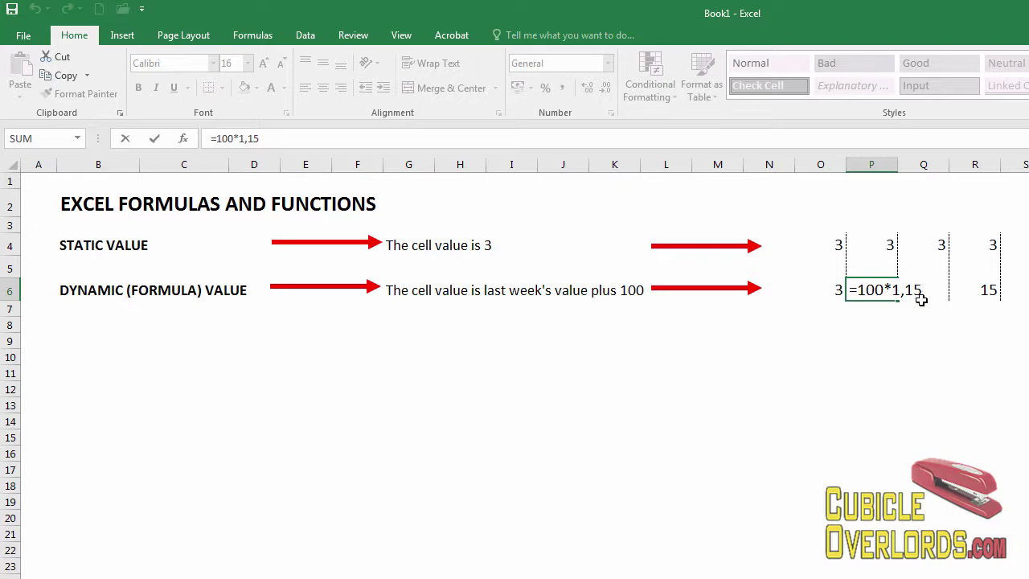
pyautogui.hotkey('ctrl', 'Return')
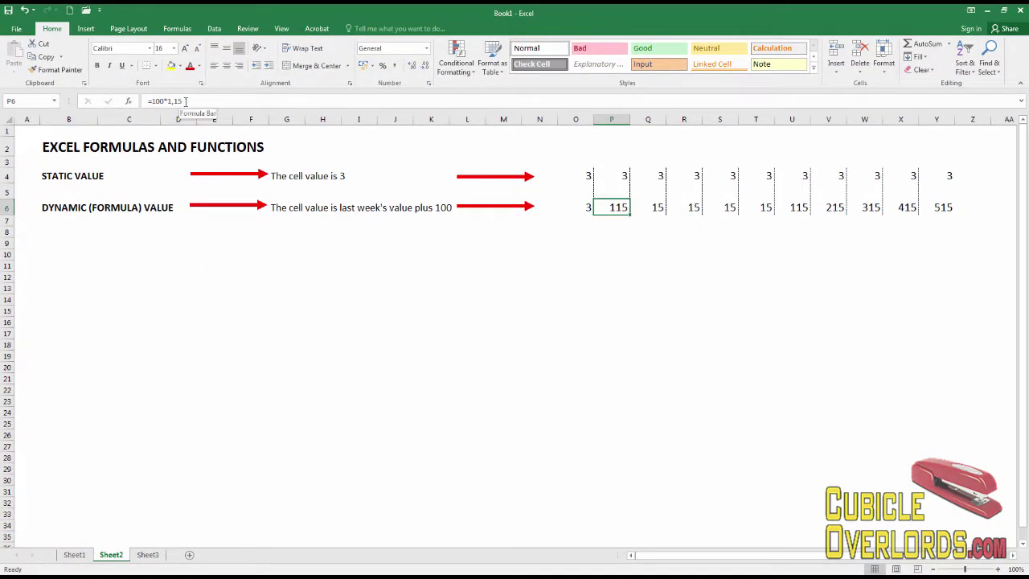
pyautogui.moveTo(185, 100); pyautogui.dragTo(147, 100)
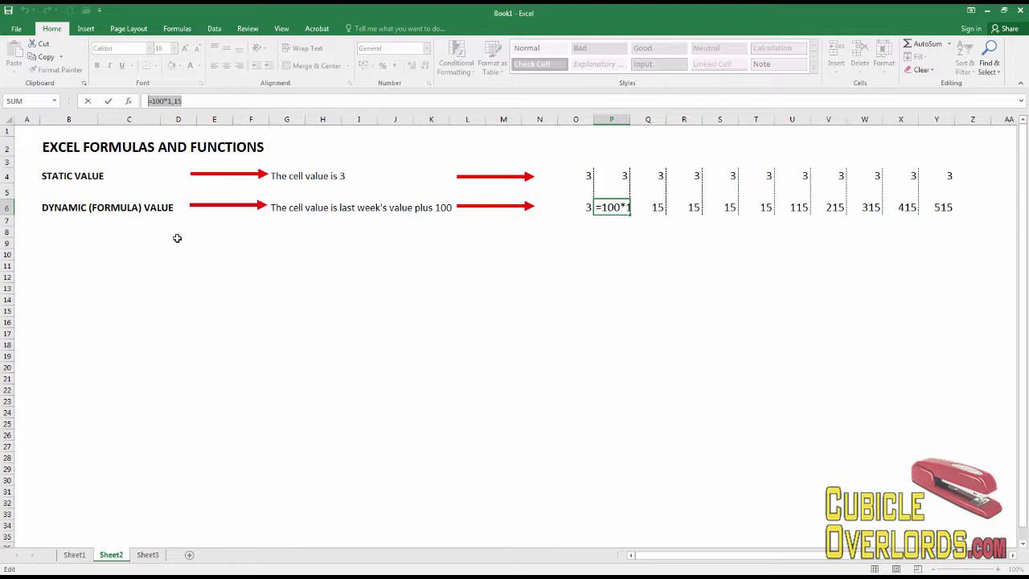
pyautogui.press('Escape')
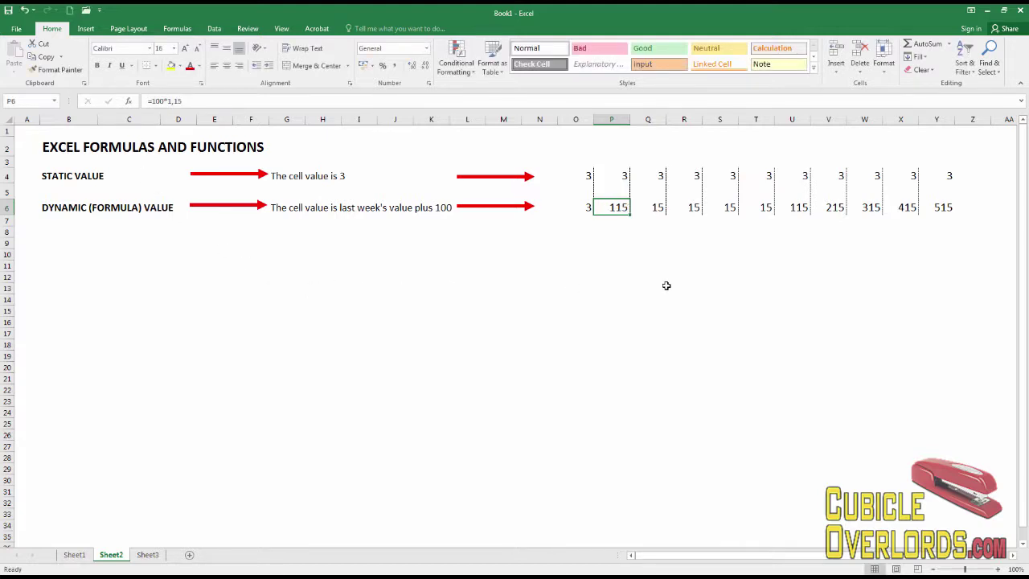
# Compare the contents behind Q6, static cell Q4 and P6
pyautogui.click(648, 208)
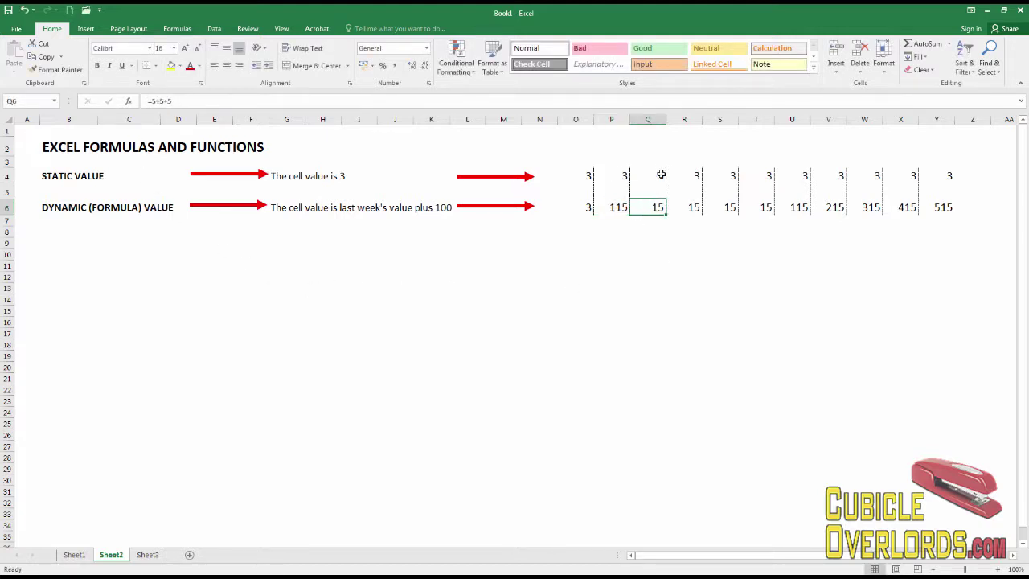
pyautogui.click(661, 174)
pyautogui.click(622, 207)
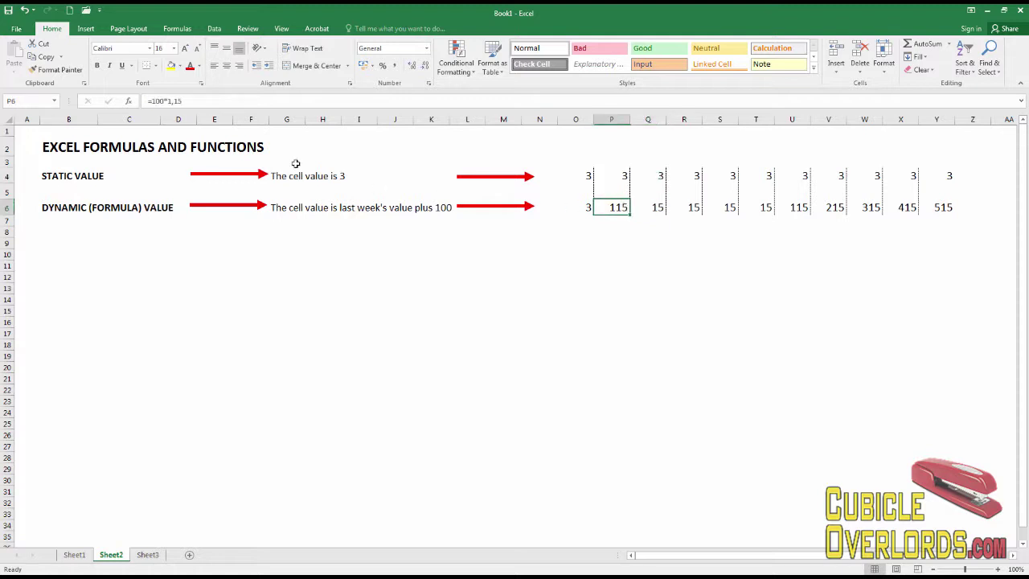
pyautogui.click(183, 102)
pyautogui.click(576, 266)
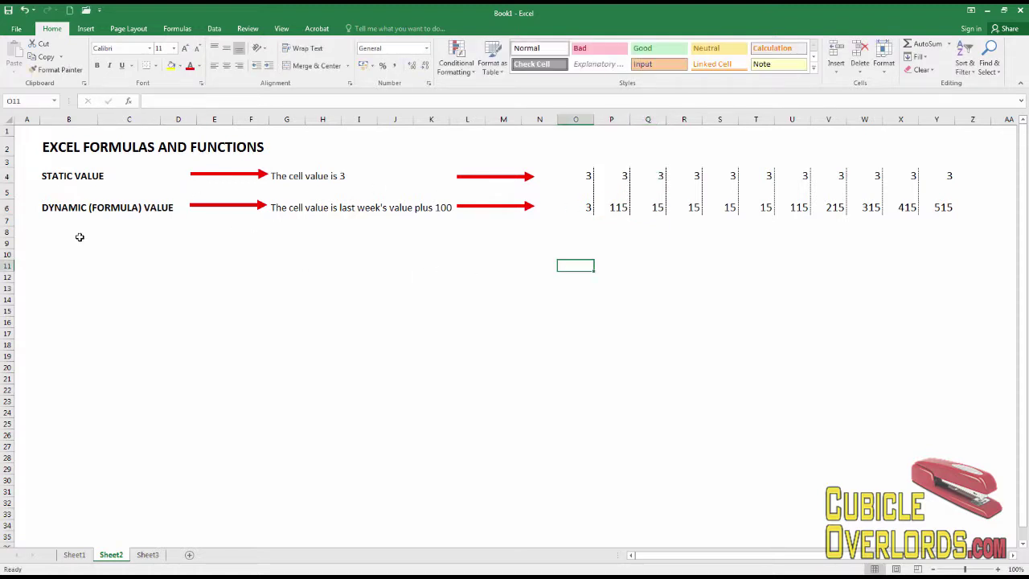
# Enter the formula =5+5 in cell B9
pyautogui.click(67, 244)
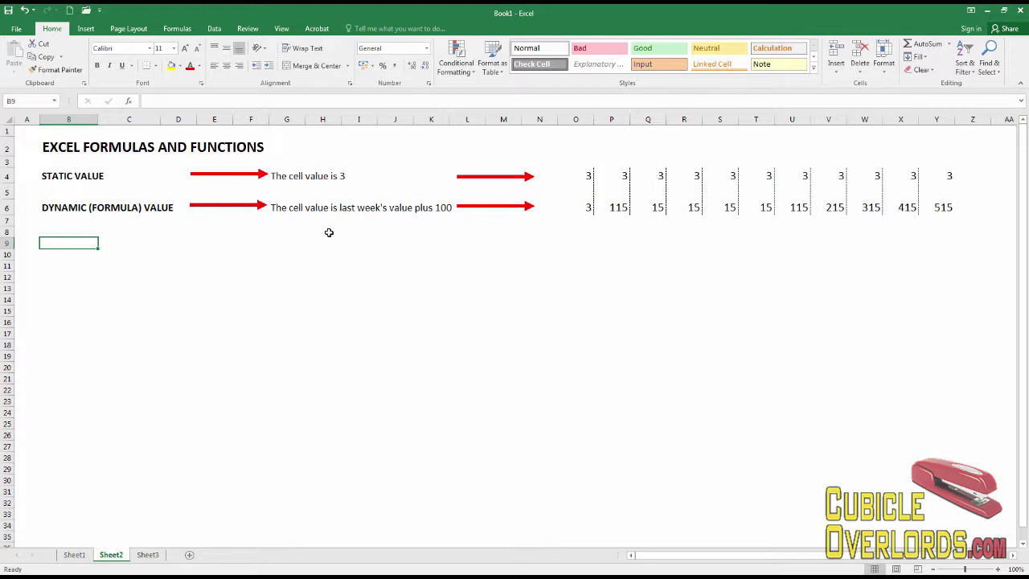
pyautogui.write('=')
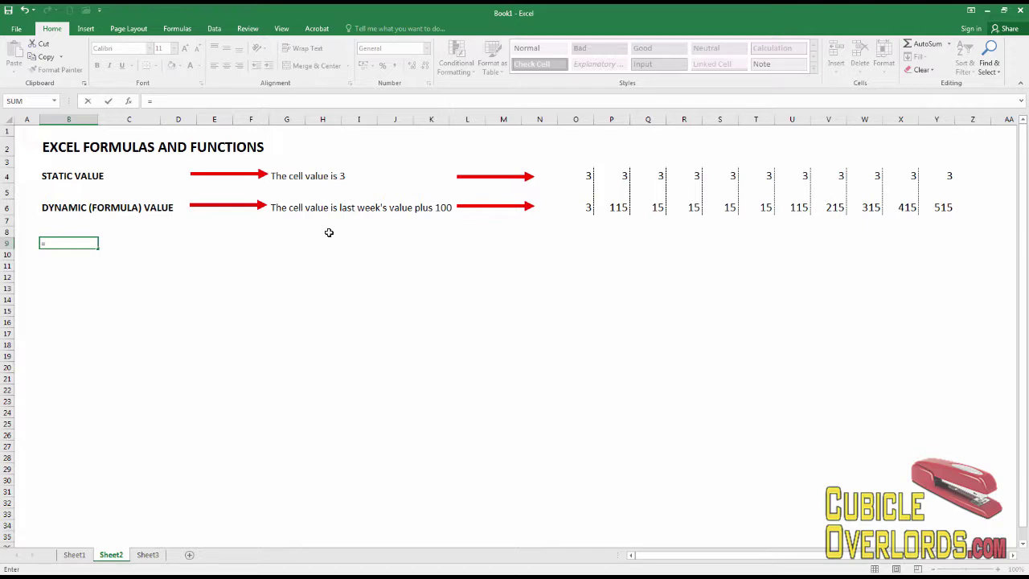
pyautogui.write('5')
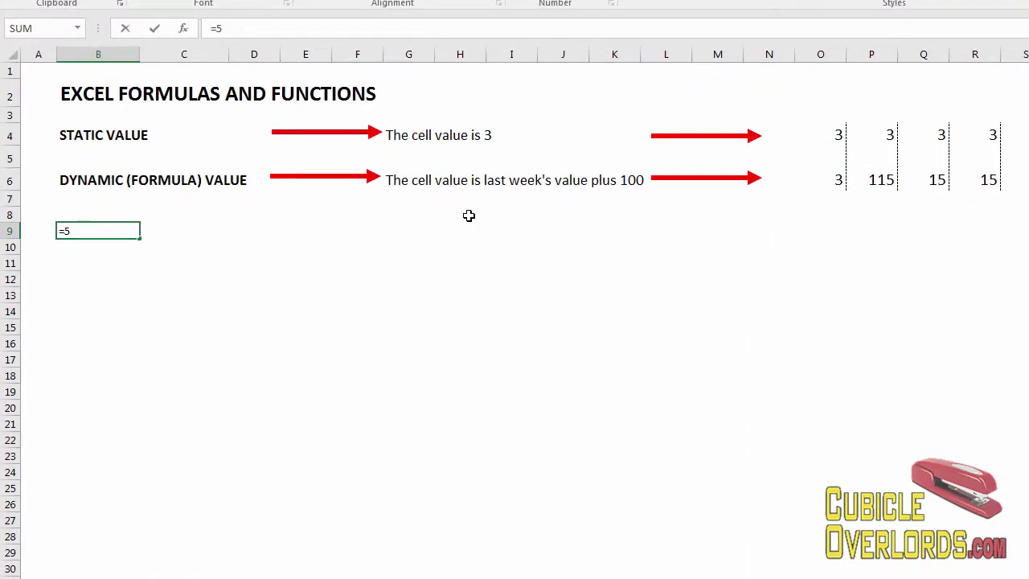
pyautogui.write('+5')
pyautogui.press('Return')
# Replace the formula in B9 with the multiplication =10*5
pyautogui.press('Up')
pyautogui.write('=10*5')
pyautogui.press('Return')
pyautogui.moveTo(109, 245); pyautogui.dragTo(113, 260)
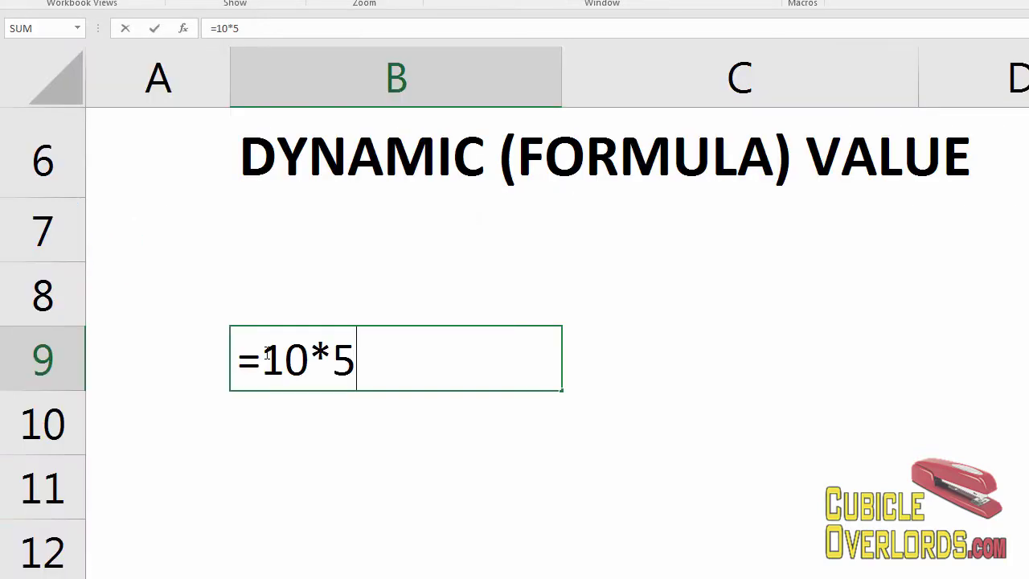
pyautogui.press('Return')
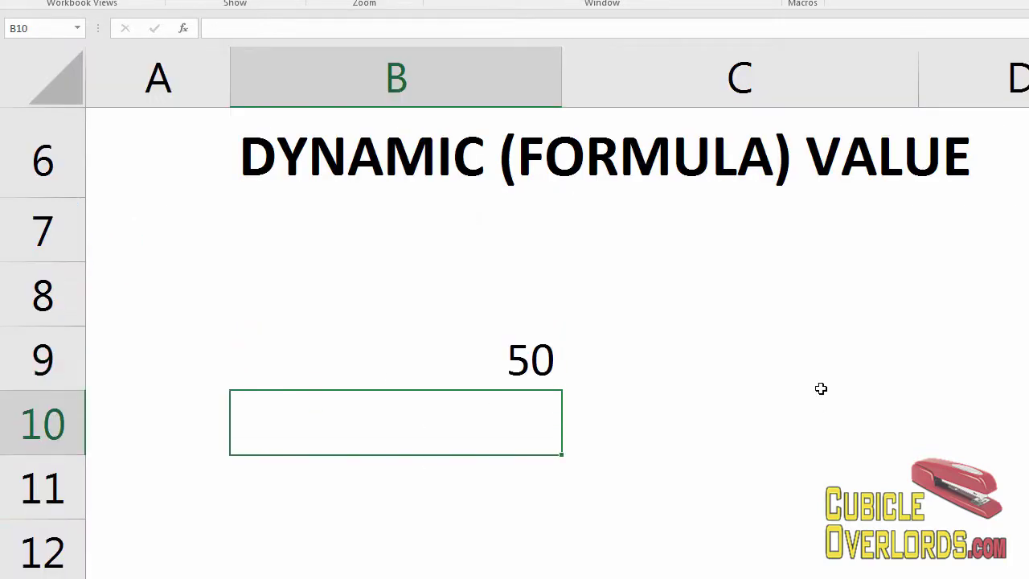
# Copy the multiplication formula from B9 into B10
pyautogui.press('Up')
pyautogui.hotkey('ctrl', 'c')
pyautogui.press('Down')
pyautogui.hotkey('ctrl', 'v')
pyautogui.press('F2')
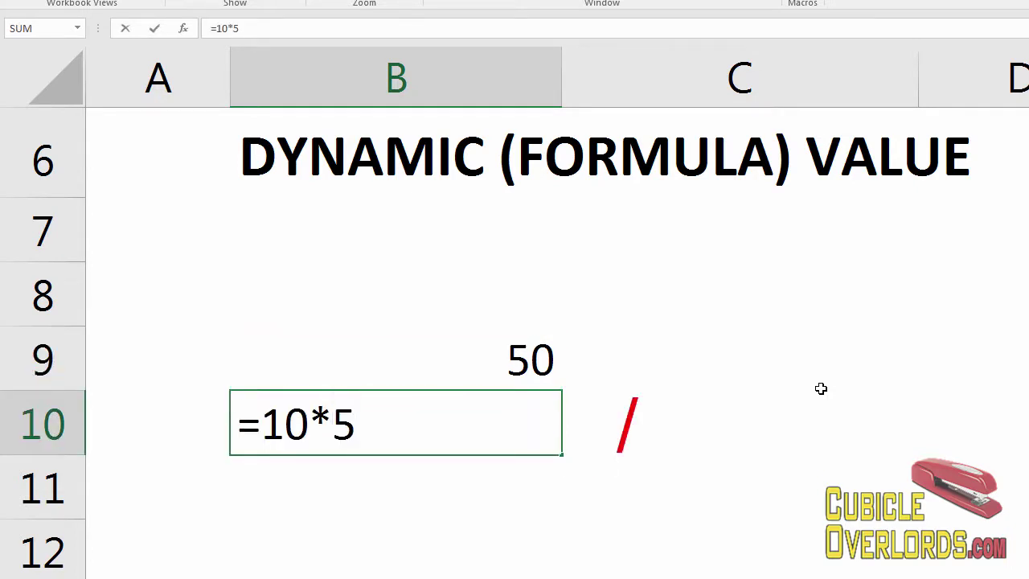
pyautogui.press('Left')
pyautogui.press('BackSpace')
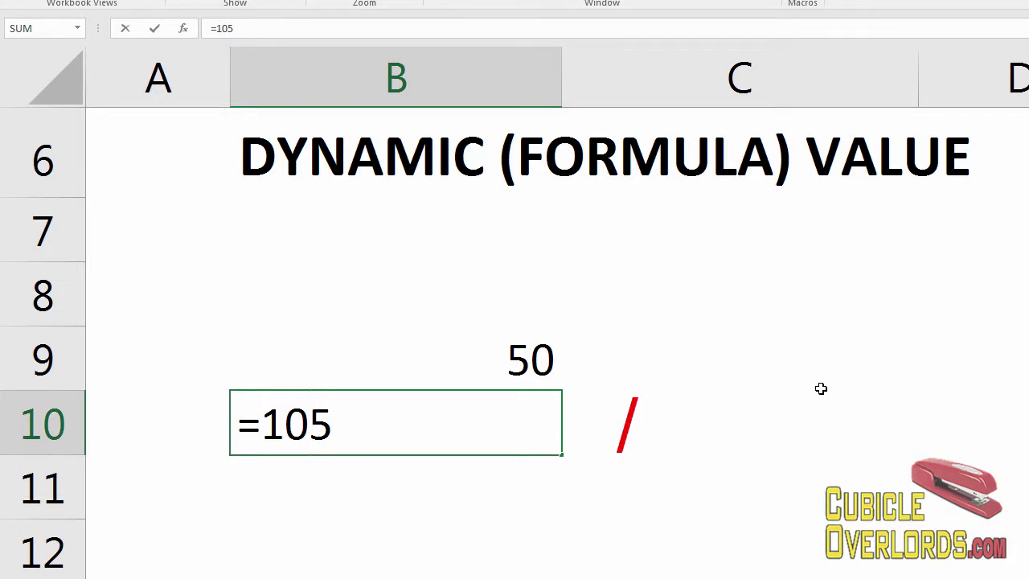
pyautogui.press('Escape')
# Enter a forward slash as text in C9 and a backslash in C10
pyautogui.press('Right')
pyautogui.press('Up')
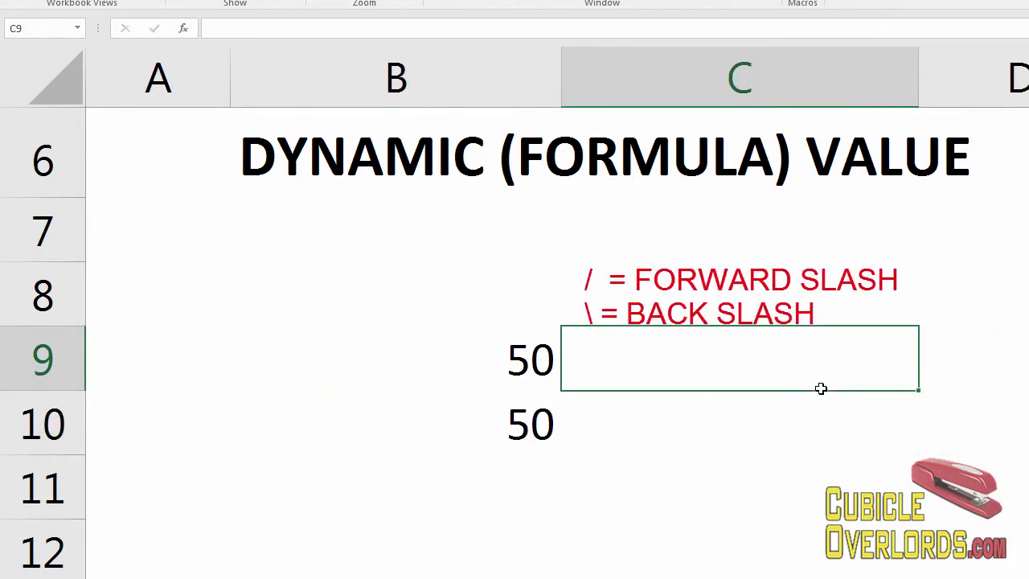
pyautogui.write("'/")
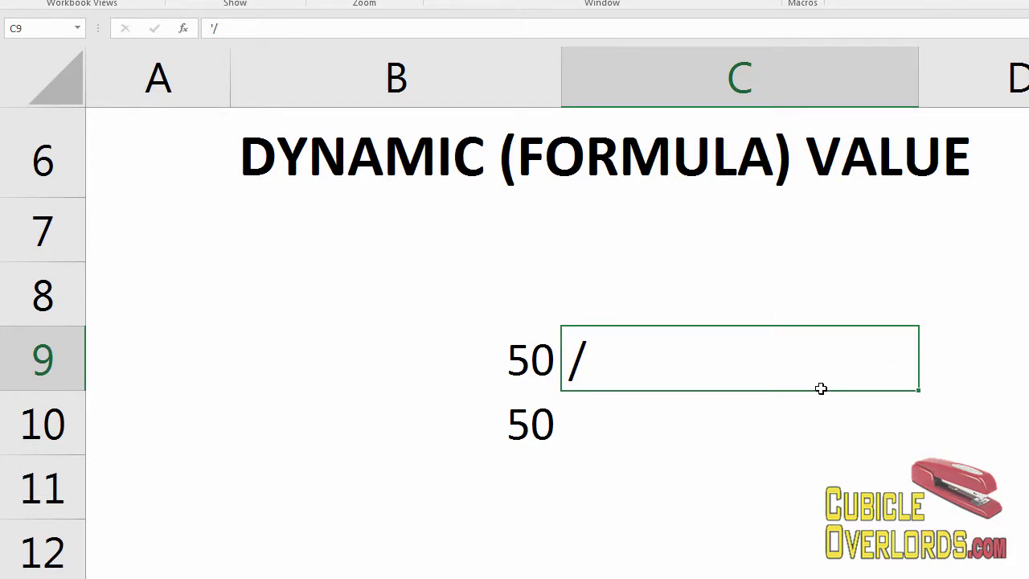
pyautogui.press('Return')
pyautogui.write('\\')
pyautogui.press('Return')
pyautogui.press('Up')
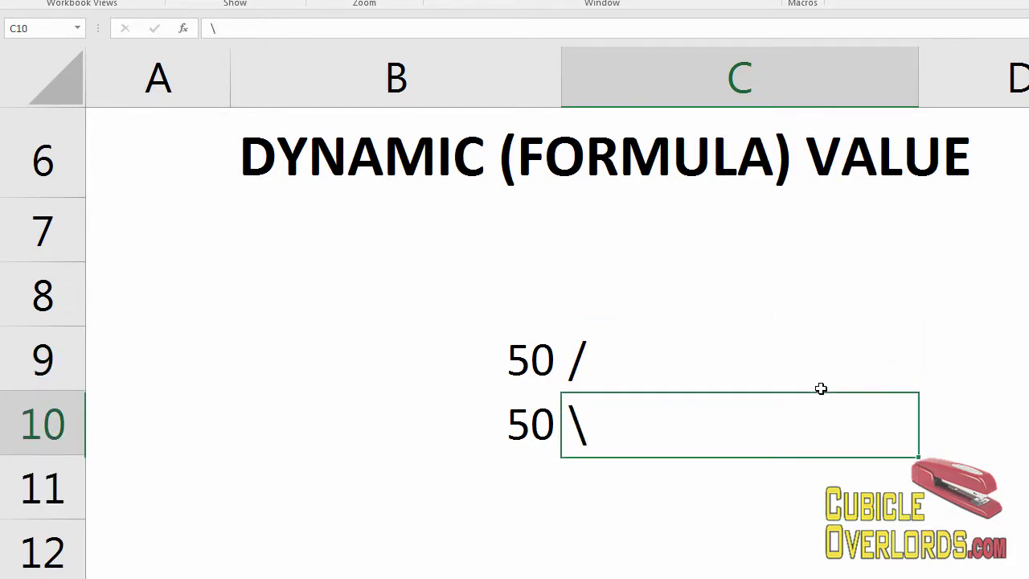
# Extend the slash labels to read "/ (Forward Slash)" in C9 and "\ (Back Slash)" in C10
pyautogui.press('Up')
pyautogui.press('Right')
pyautogui.press('Left')
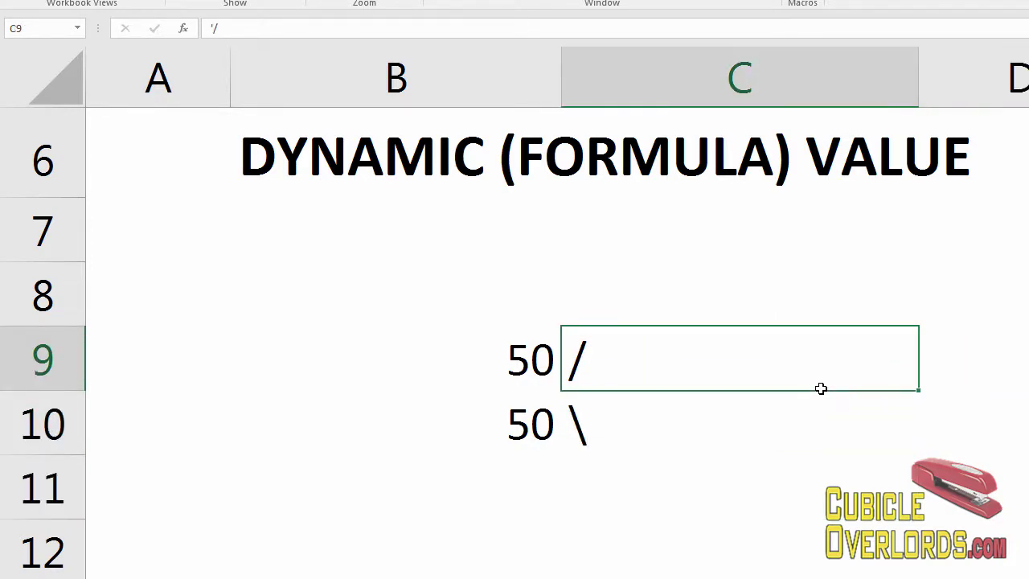
pyautogui.press('F2')
pyautogui.write('(Forw')
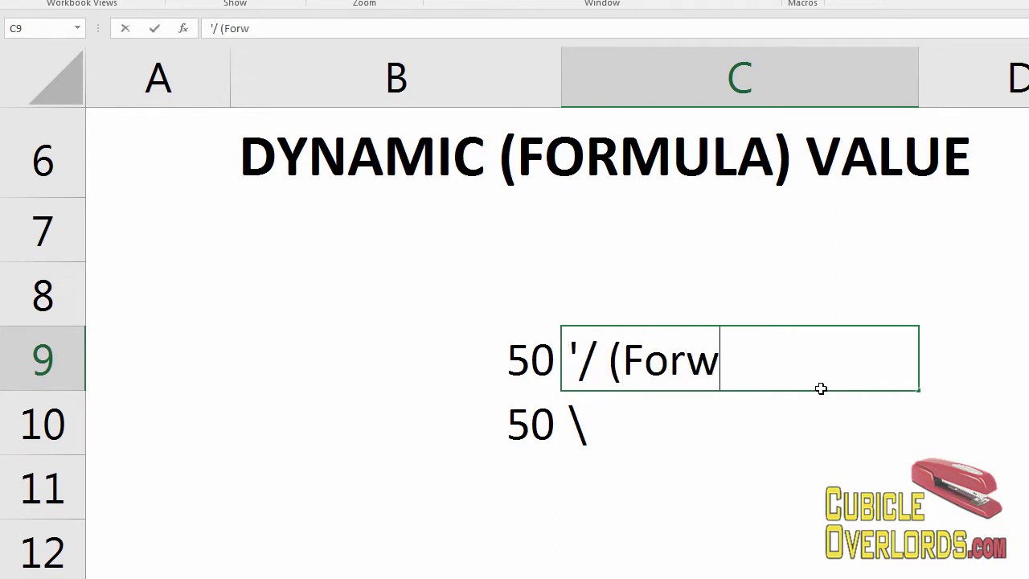
pyautogui.write('ard Slash)')
pyautogui.press('Return')
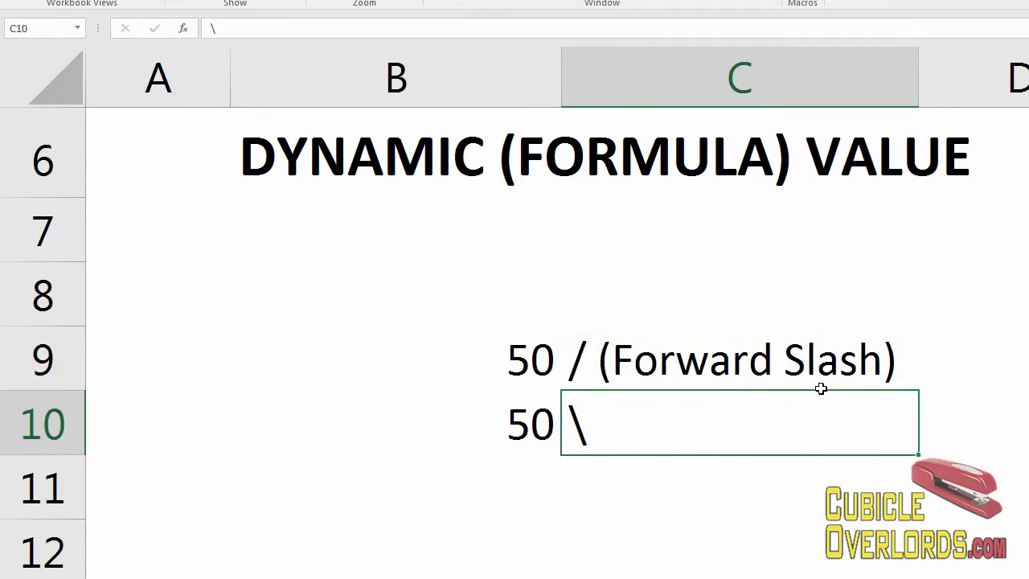
pyautogui.write('(B')
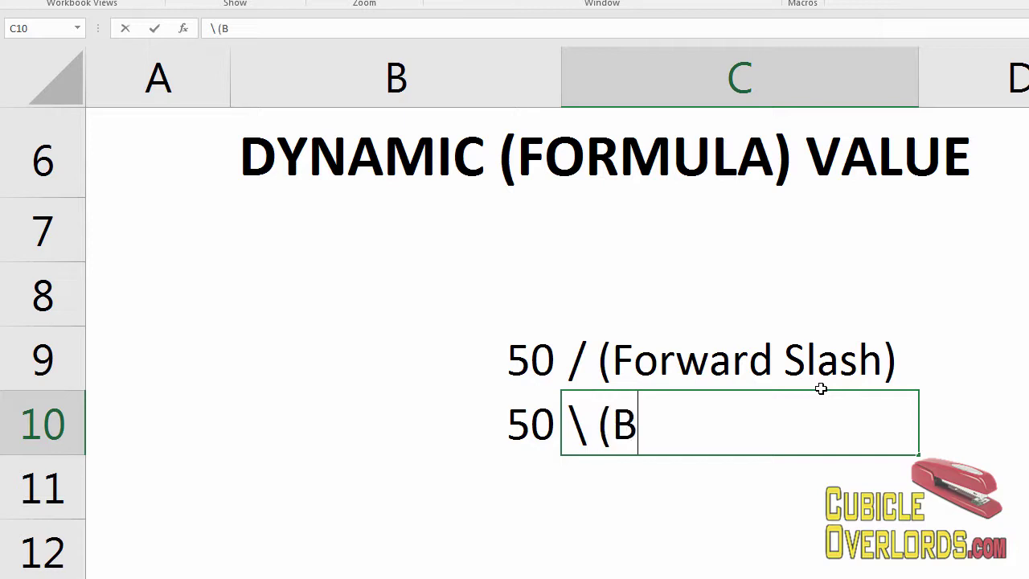
pyautogui.write('ack Slash)')
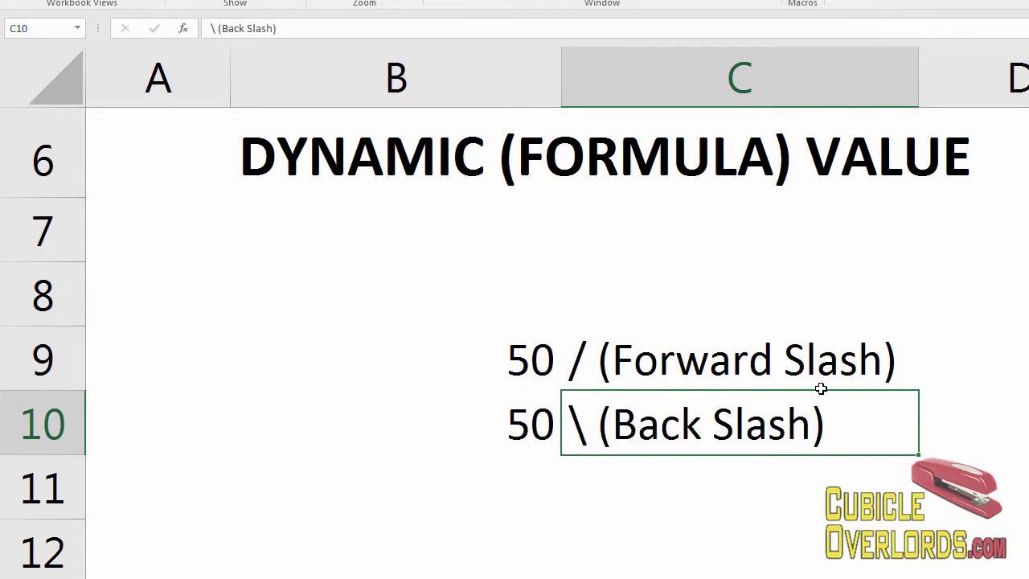
pyautogui.press('Return')
# Apply strikethrough formatting to the Back Slash label in C10
pyautogui.click(788, 416)
pyautogui.hotkey('ctrl', '1')
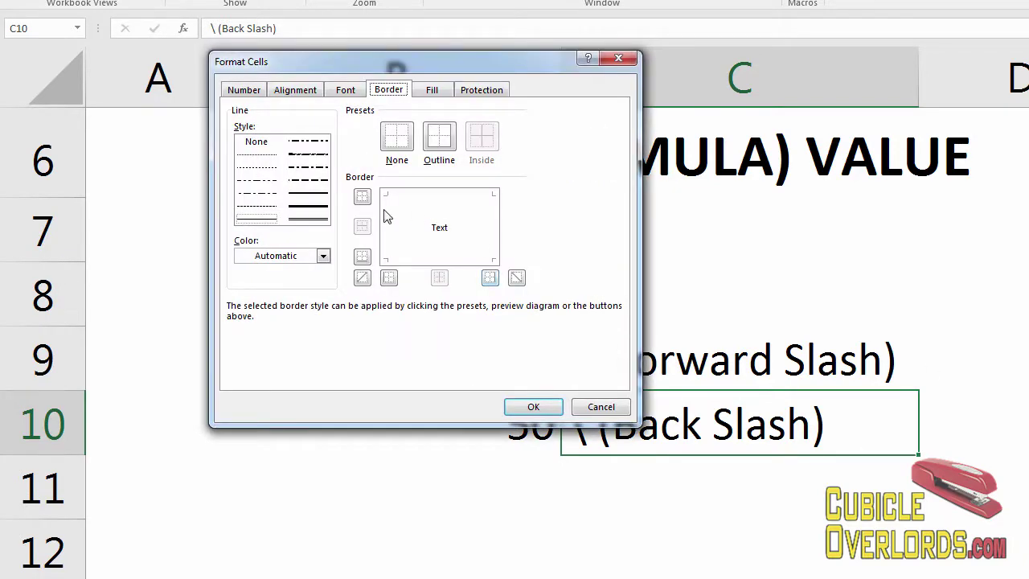
pyautogui.click(245, 91)
pyautogui.click(346, 90)
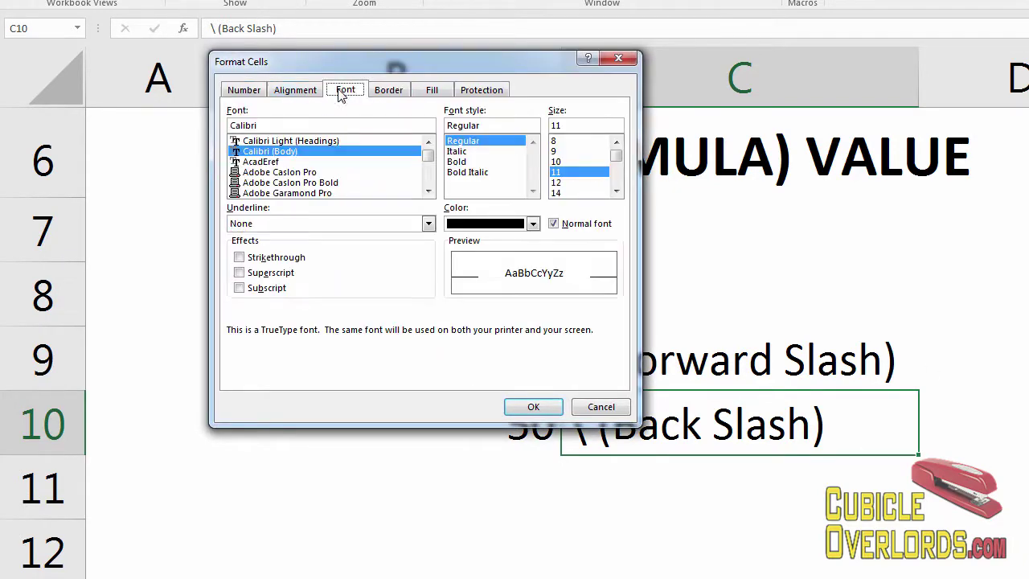
pyautogui.click(296, 259)
pyautogui.click(521, 402)
pyautogui.click(1023, 414)
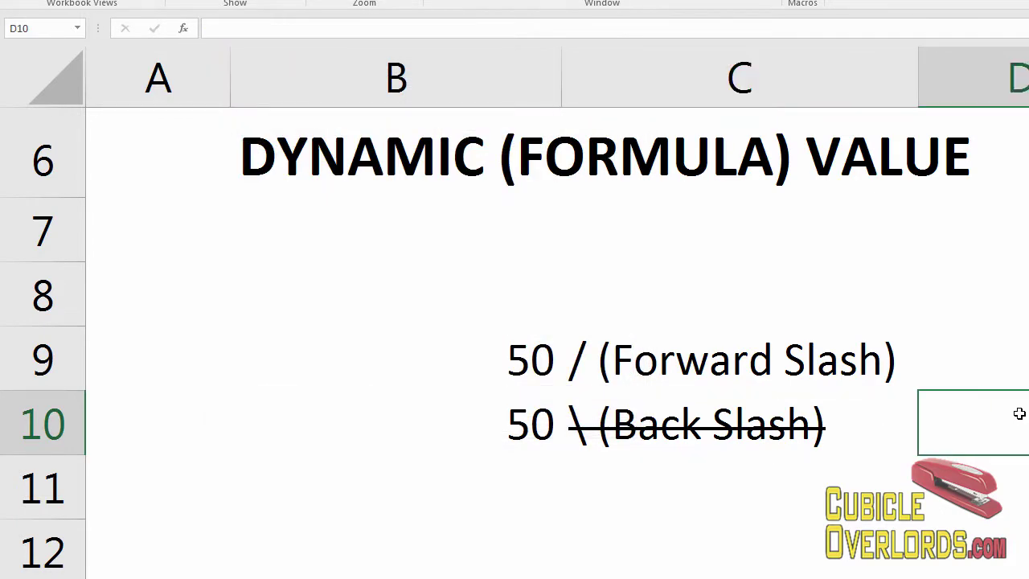
# Enter the division formula =50/10 in B11, adding the leading equals sign before committing it
pyautogui.click(644, 364)
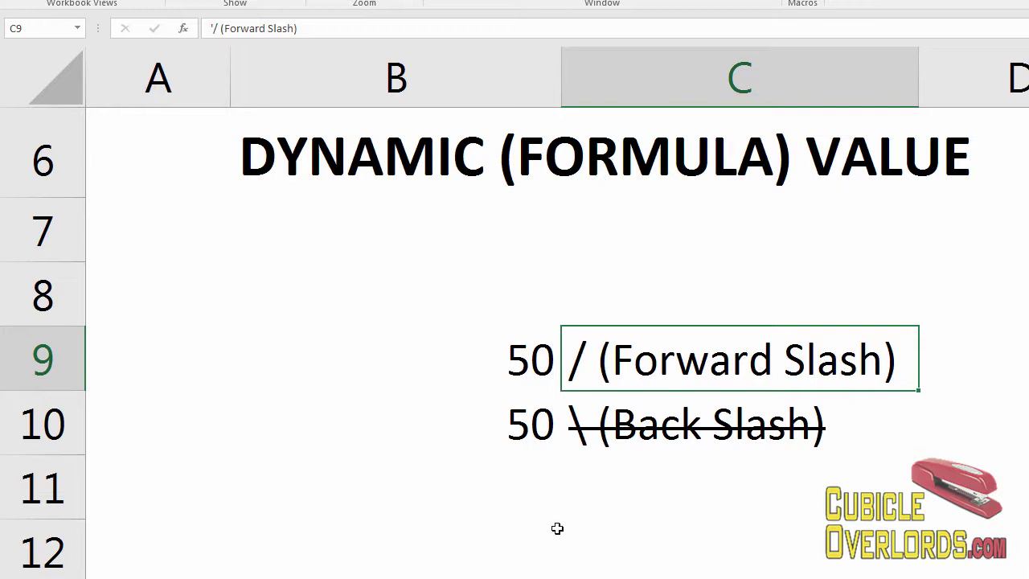
pyautogui.click(532, 486)
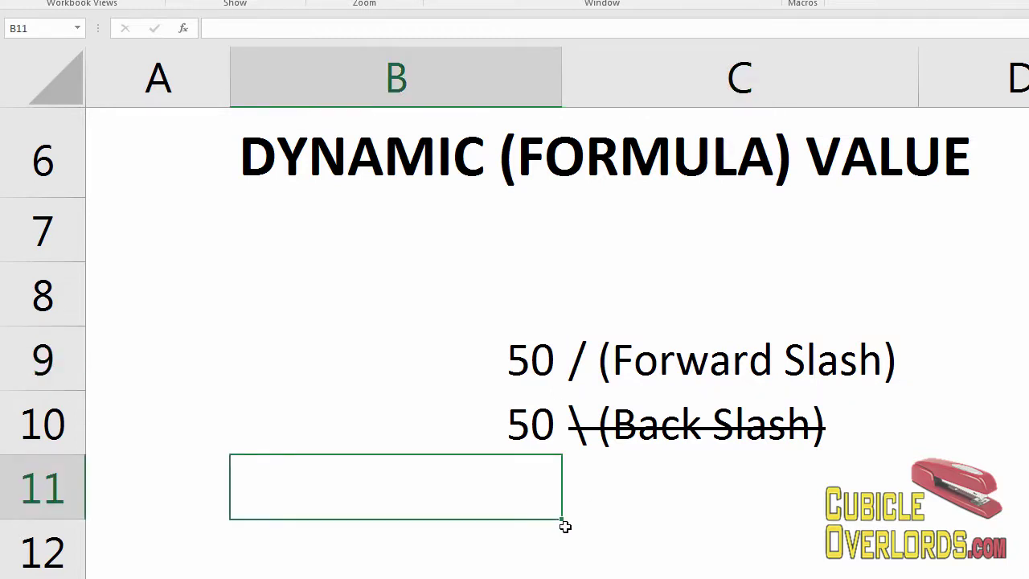
pyautogui.write('50/10')
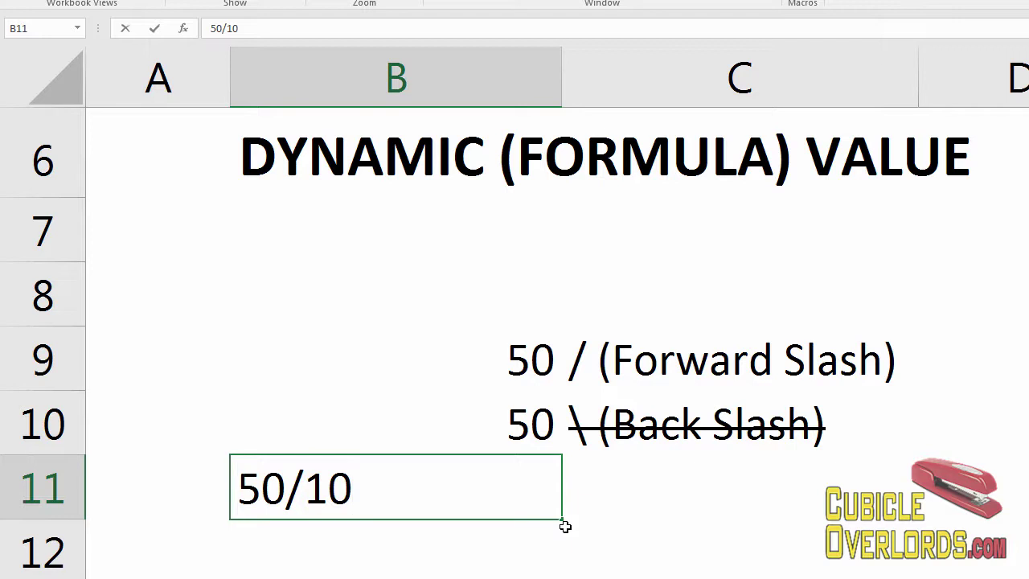
pyautogui.press('Home')
pyautogui.write('=')
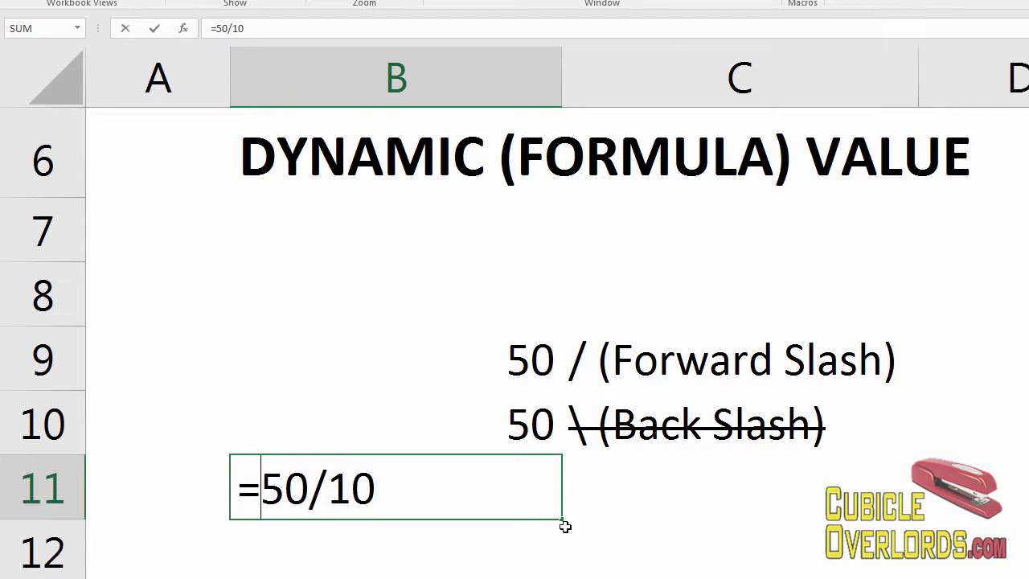
pyautogui.press('Return')
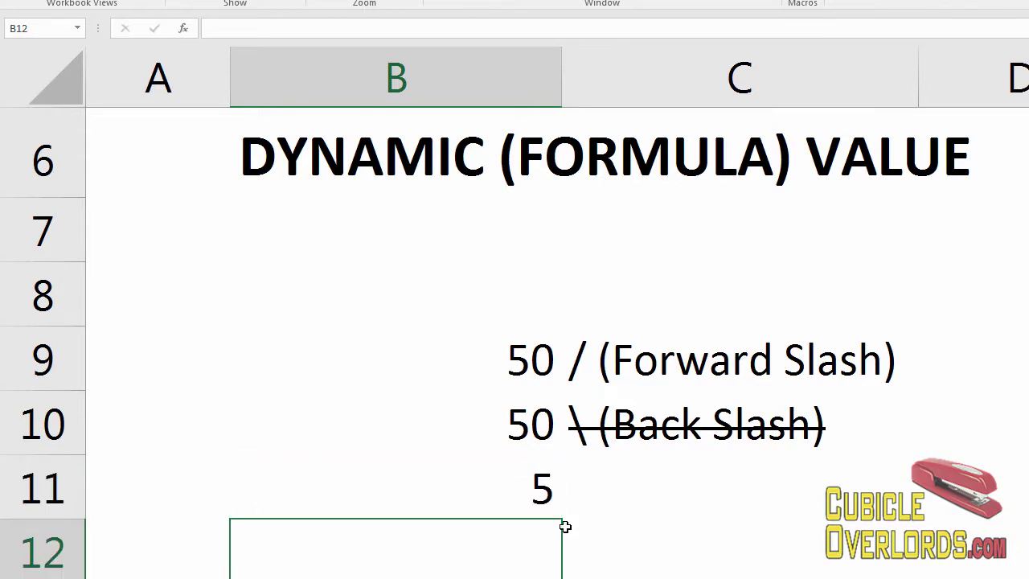
# Try starting the B11 division formula with a plus sign instead of the equals sign
pyautogui.press('Up')
pyautogui.press('Up')
pyautogui.press('Up')
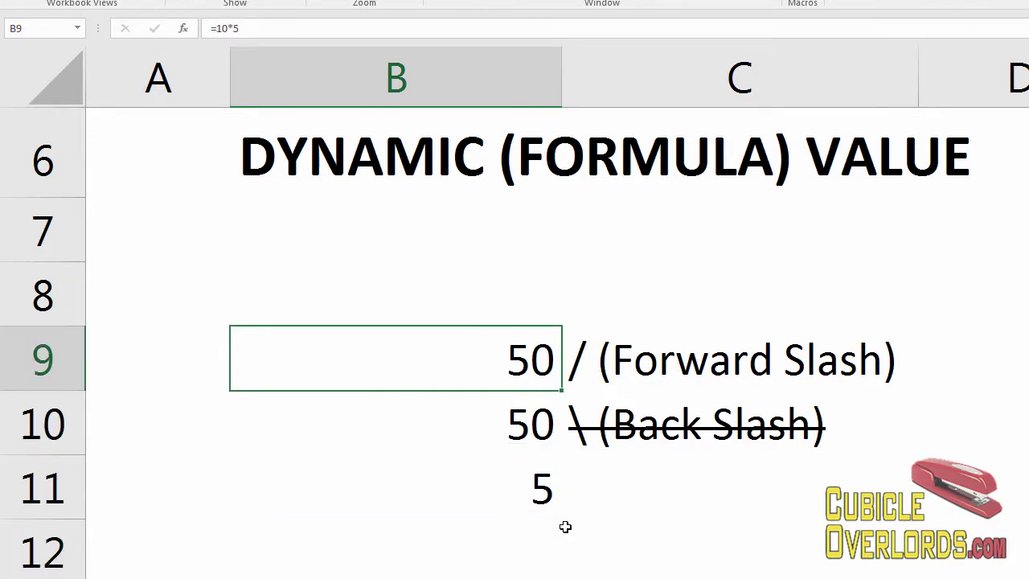
pyautogui.press('Down')
pyautogui.press('Down')
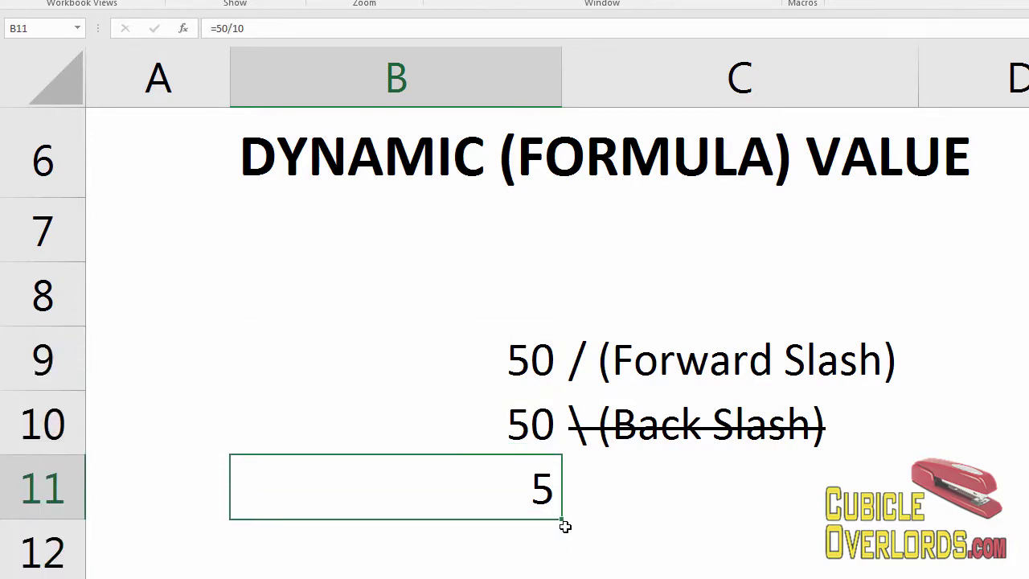
pyautogui.press('F2')
pyautogui.press('Home')
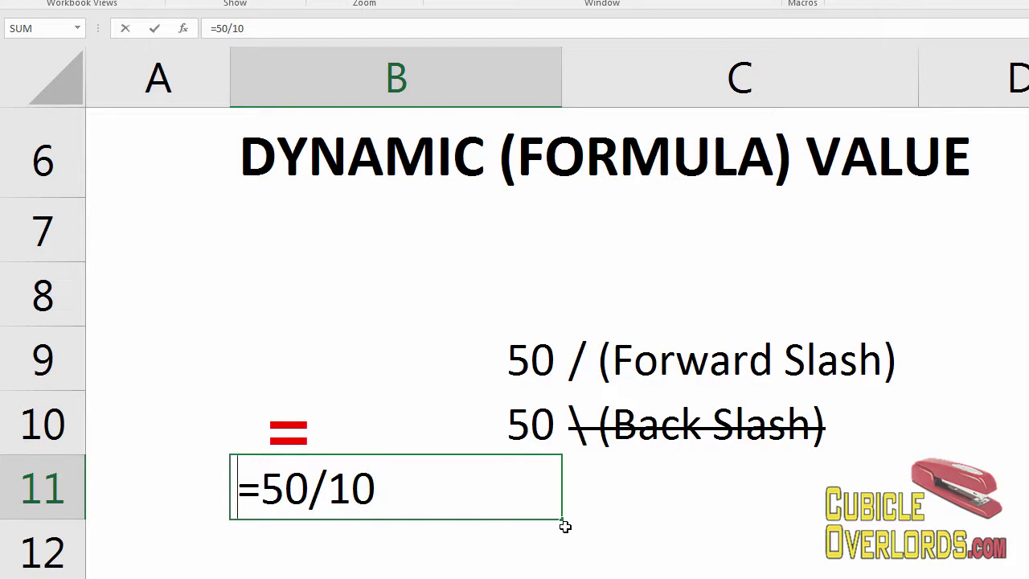
pyautogui.press('Delete')
pyautogui.write('+')
pyautogui.hotkey('ctrl', 'Return')
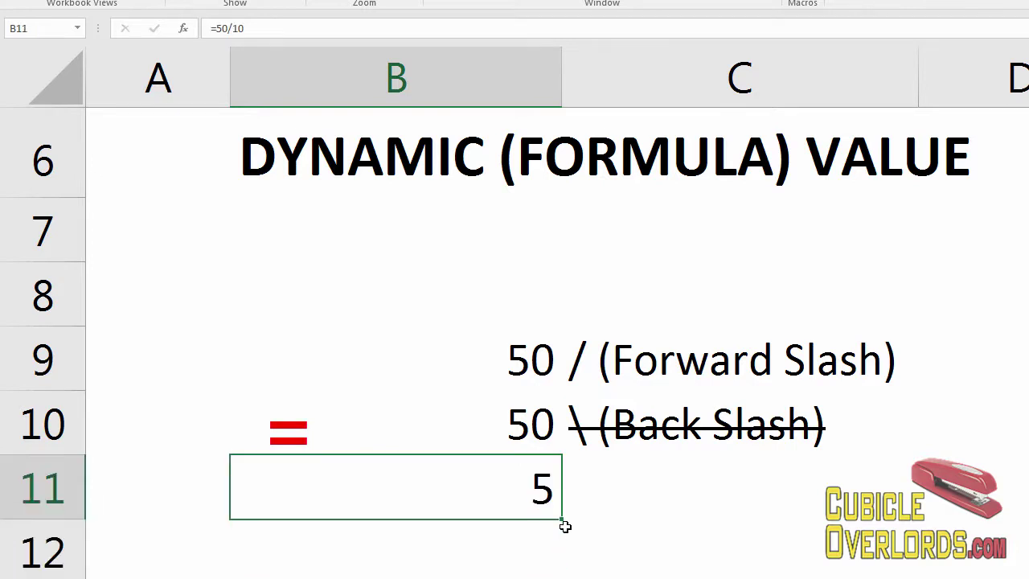
# Try starting the B11 division formula with a minus sign, as -50/10
pyautogui.press('F2')
pyautogui.press('Home')
pyautogui.press('Delete')
pyautogui.write('-')
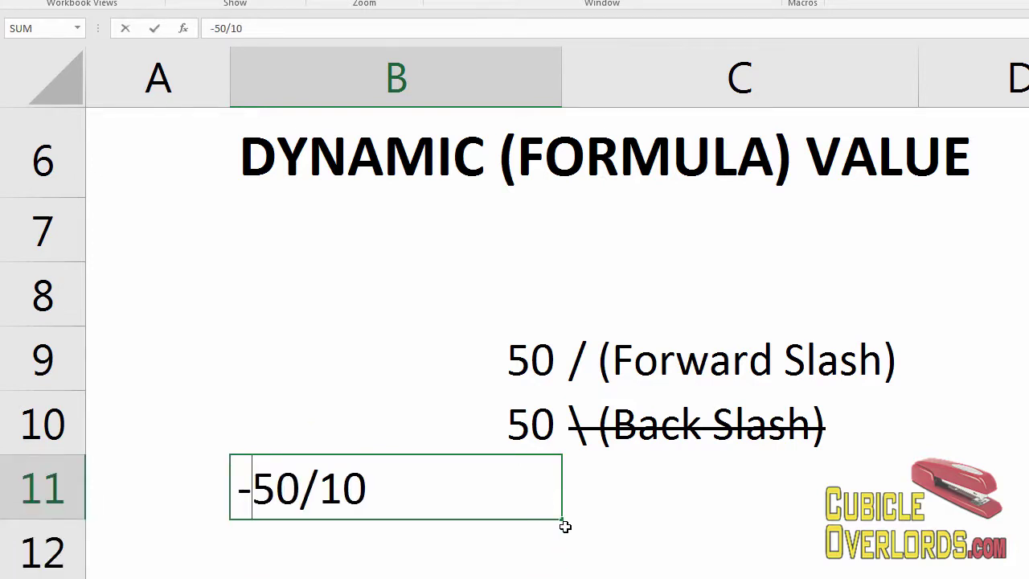
pyautogui.press('Return')
# Remove the leading equals sign from the formula in B11 and commit the entry
pyautogui.press('Up')
pyautogui.press('F2')
pyautogui.press('Home')
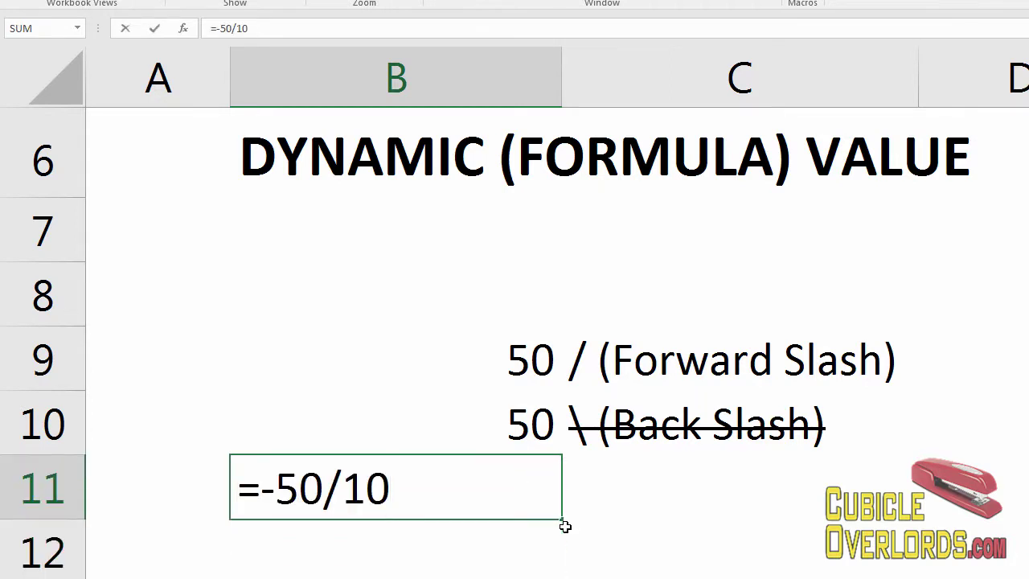
pyautogui.press('Delete')
pyautogui.press('Return')
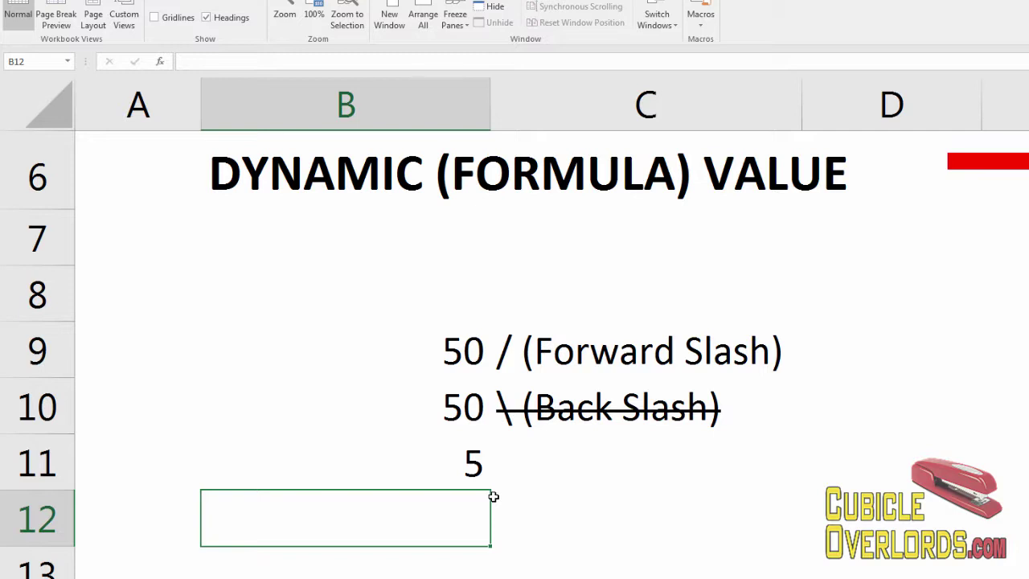
# Re-enter =50/10 in B11, highlighting its leading equals sign before committing the formula
pyautogui.press('Up')
pyautogui.write('=50/10')
pyautogui.press('Home')
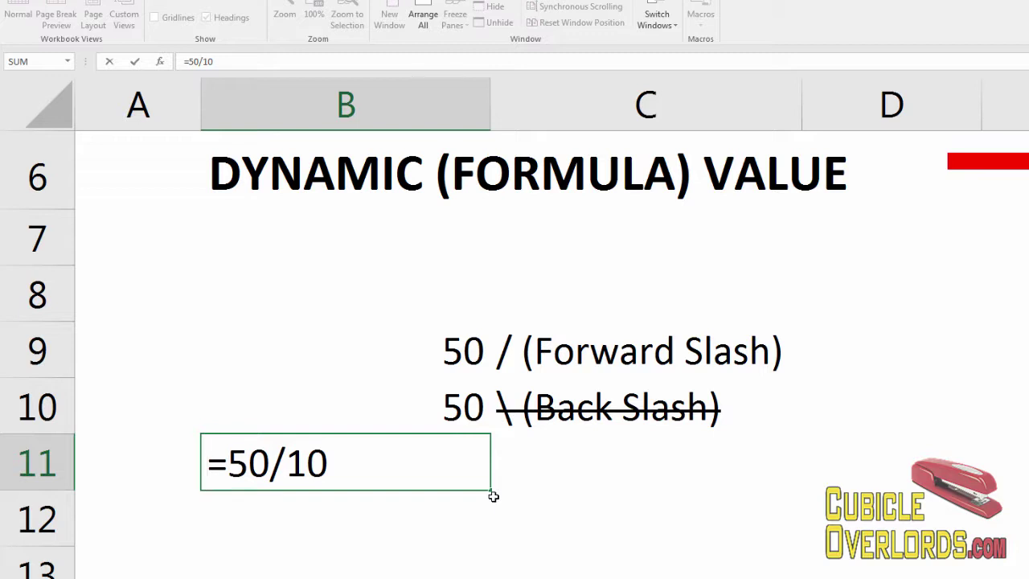
pyautogui.hotkey('shift', 'Right')
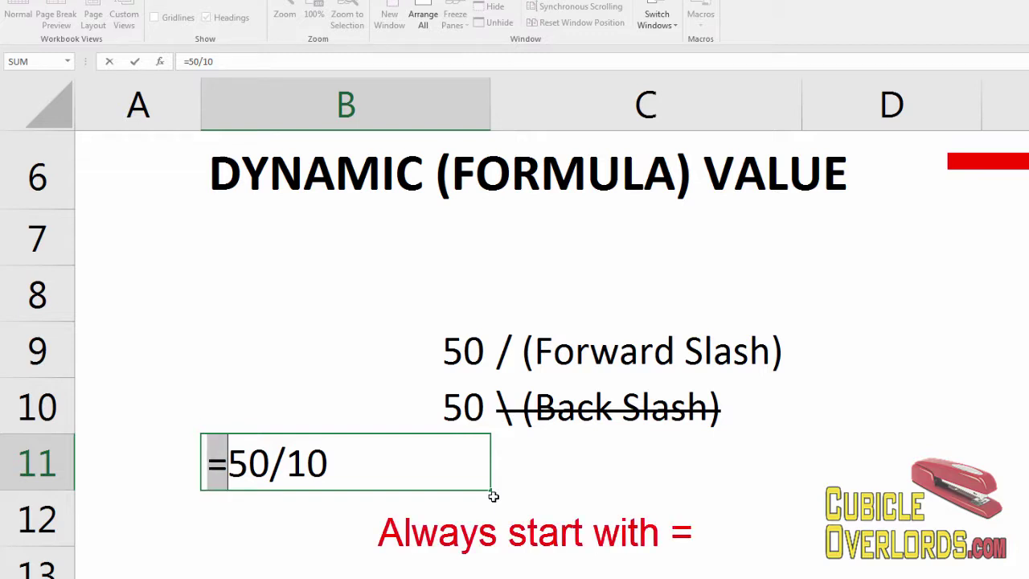
pyautogui.press('Return')
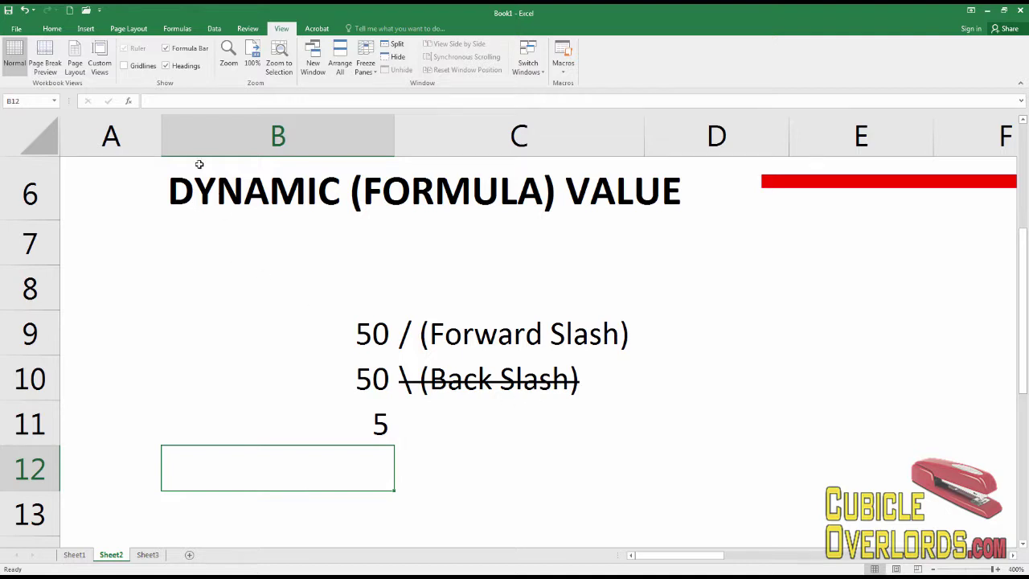
# Examine the function library's Logical, Text, Lookup & Reference, Math & Trig and More Functions categories
pyautogui.click(178, 29)
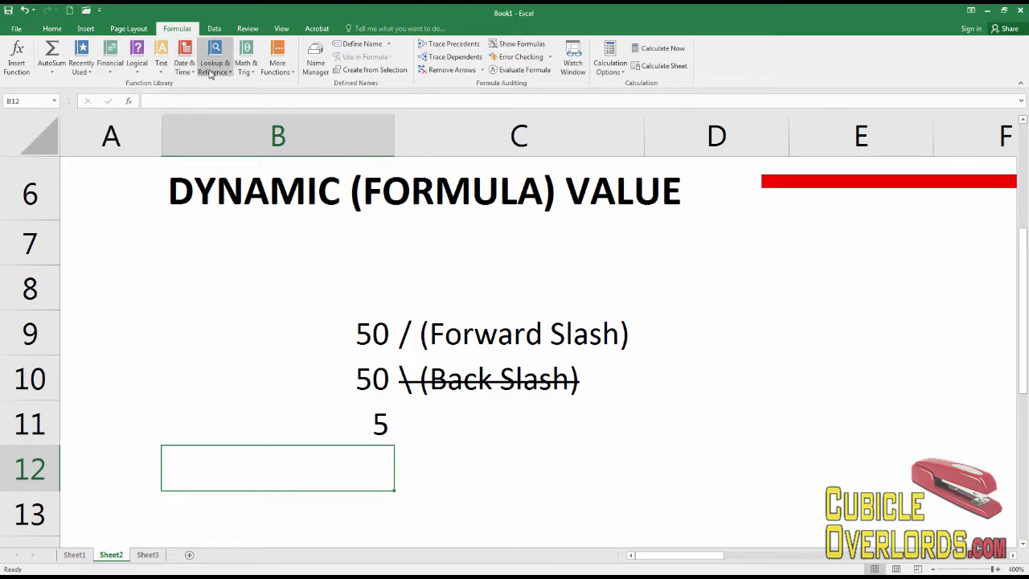
pyautogui.click(136, 74)
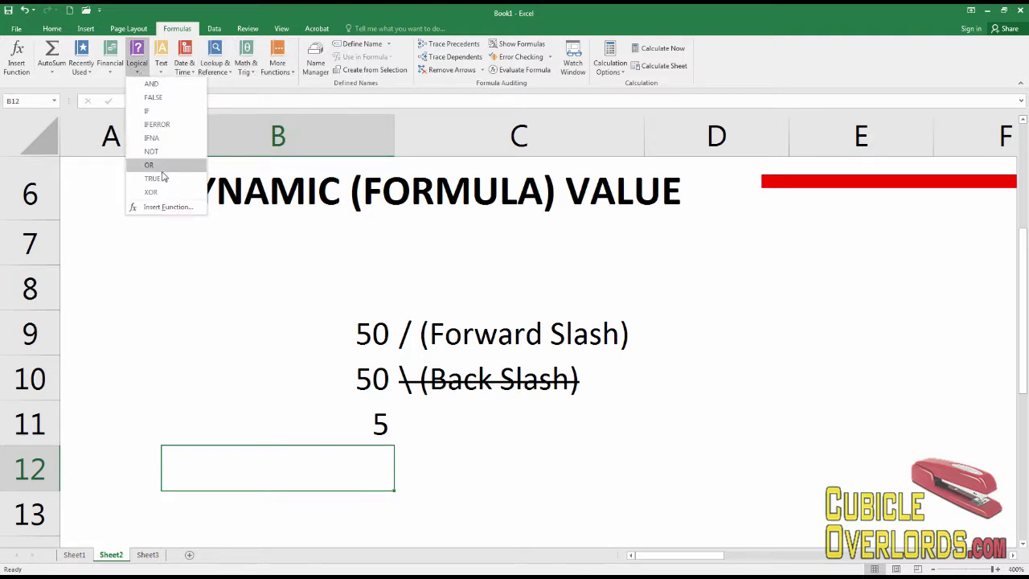
pyautogui.click(162, 64)
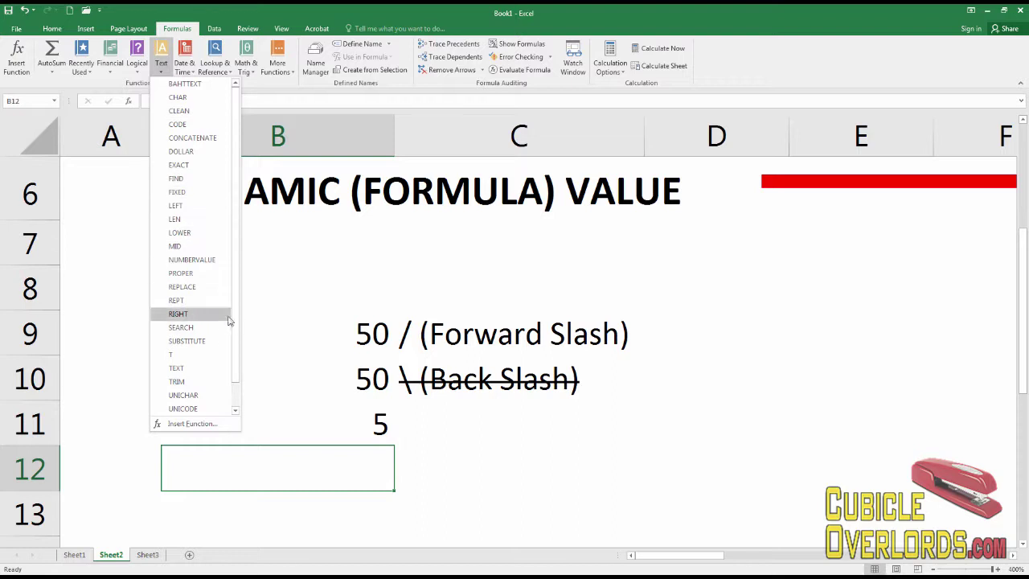
pyautogui.moveTo(236, 319); pyautogui.dragTo(236, 340)
pyautogui.click(215, 69)
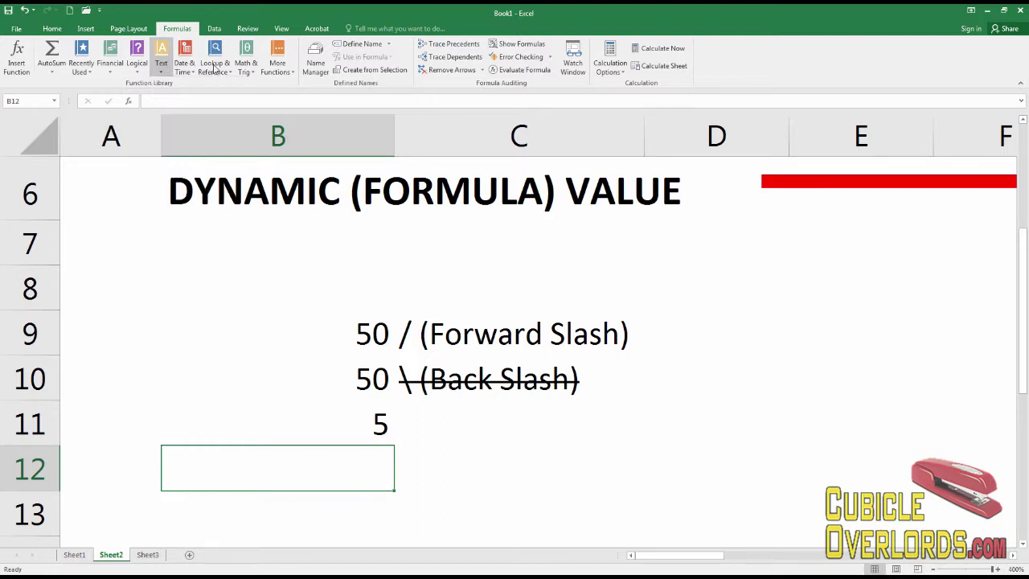
pyautogui.click(215, 68)
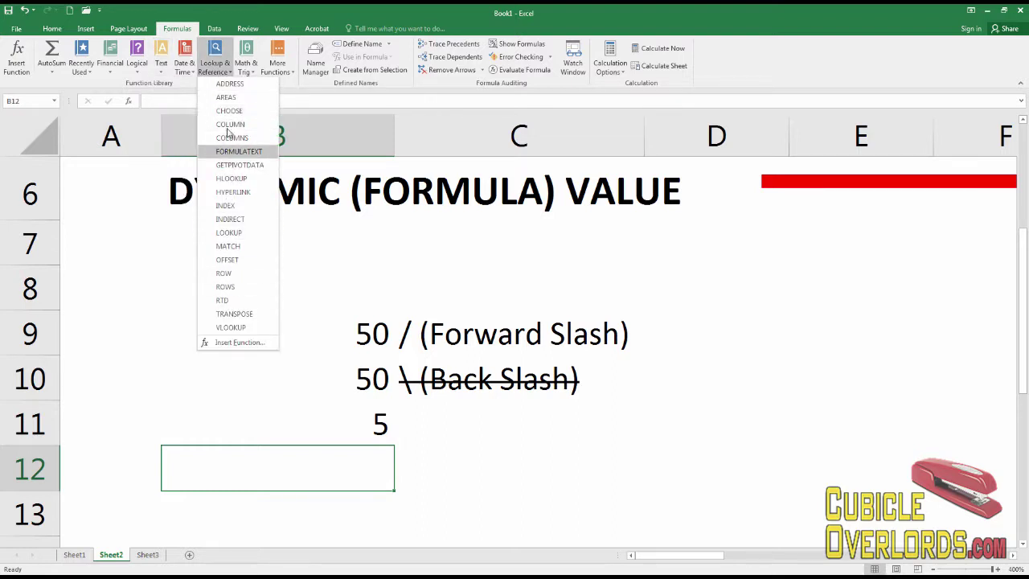
pyautogui.click(246, 65)
pyautogui.click(246, 64)
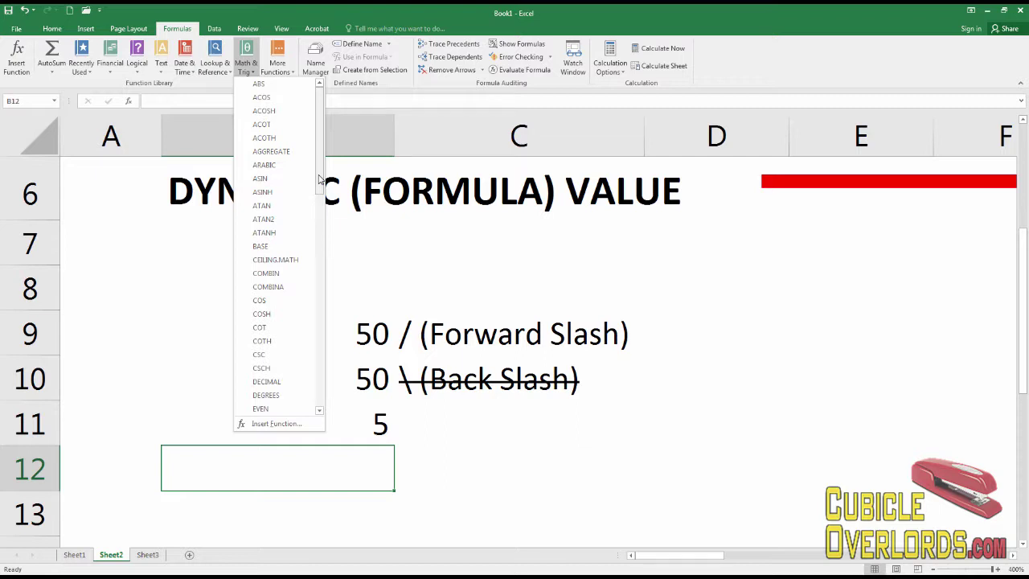
pyautogui.moveTo(320, 163); pyautogui.dragTo(337, 146)
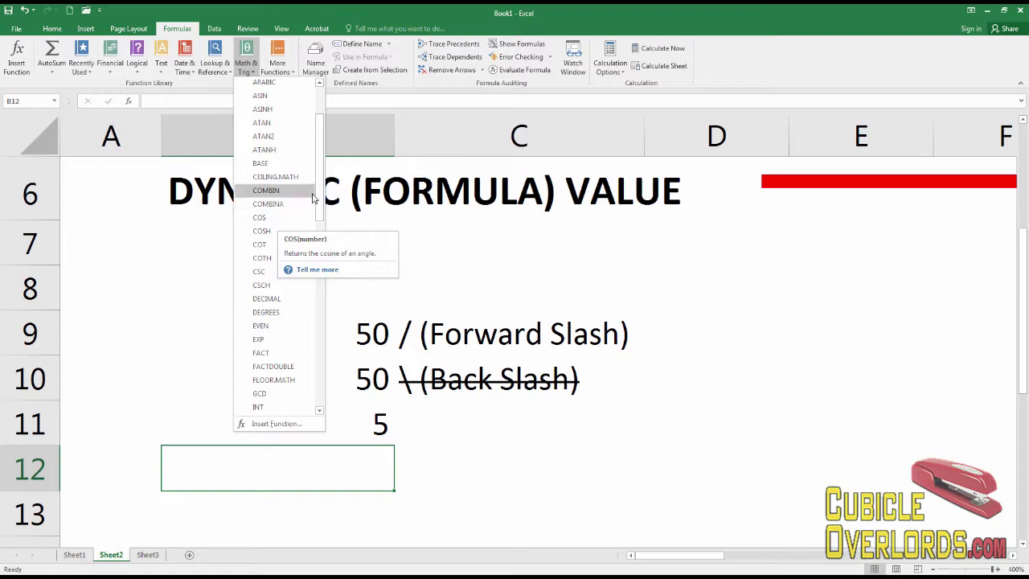
pyautogui.scroll(2, 319, 145)
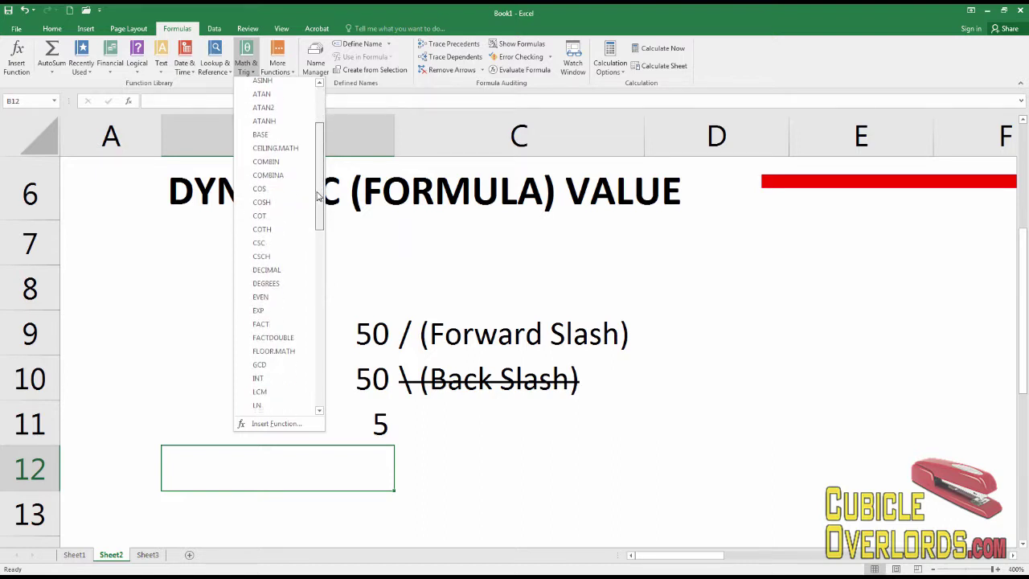
pyautogui.click(284, 74)
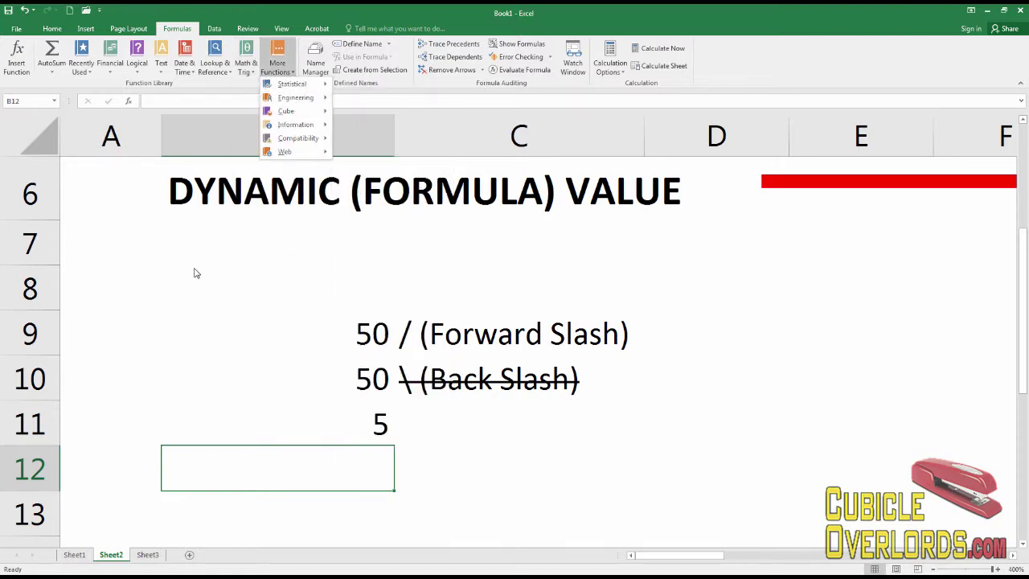
pyautogui.click(242, 303)
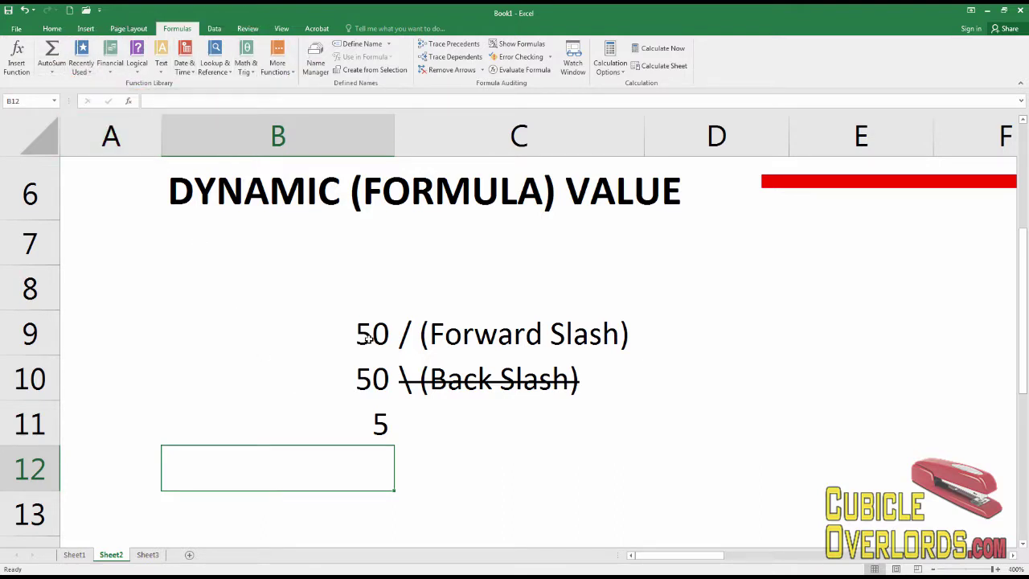
# View the arguments and description of the Math & Trig function ACOSH for cell B12, leaving without inserting it
pyautogui.click(277, 71)
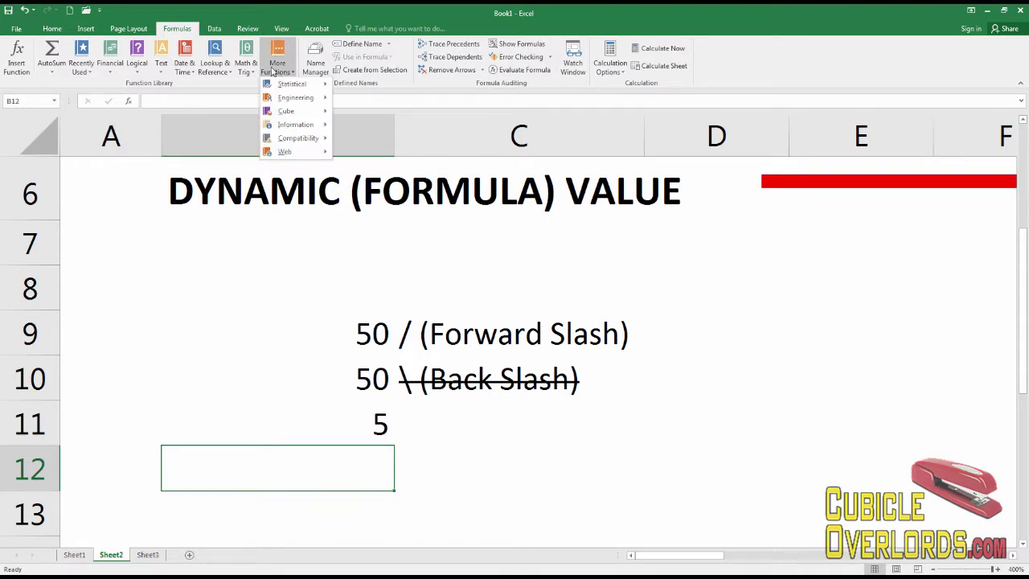
pyautogui.click(248, 69)
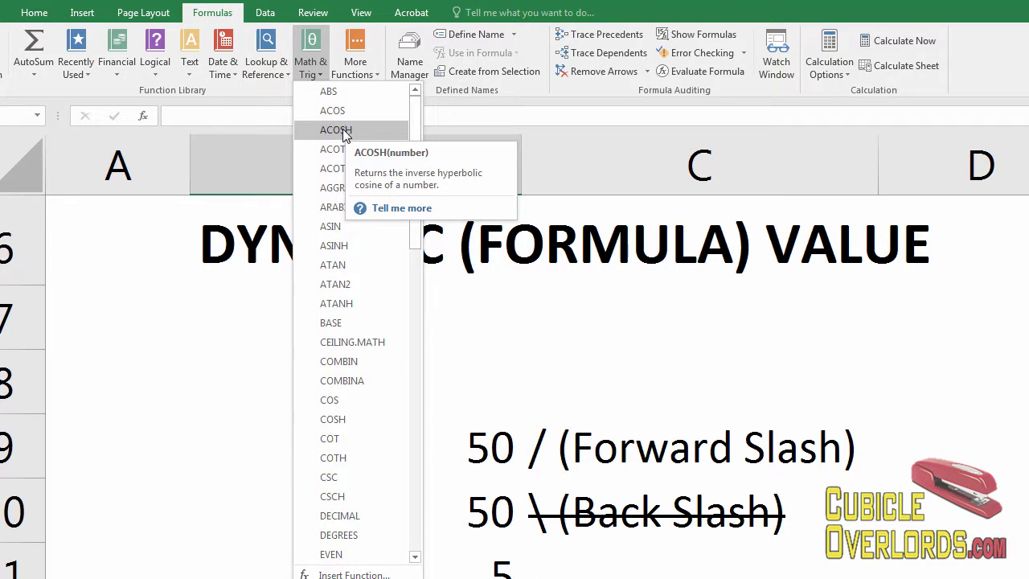
pyautogui.click(342, 129)
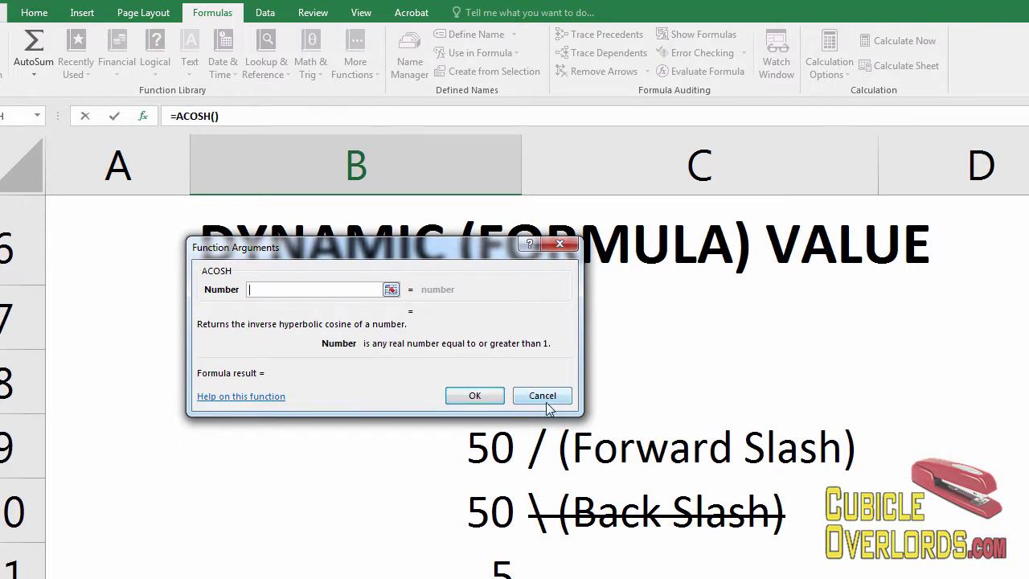
pyautogui.click(545, 398)
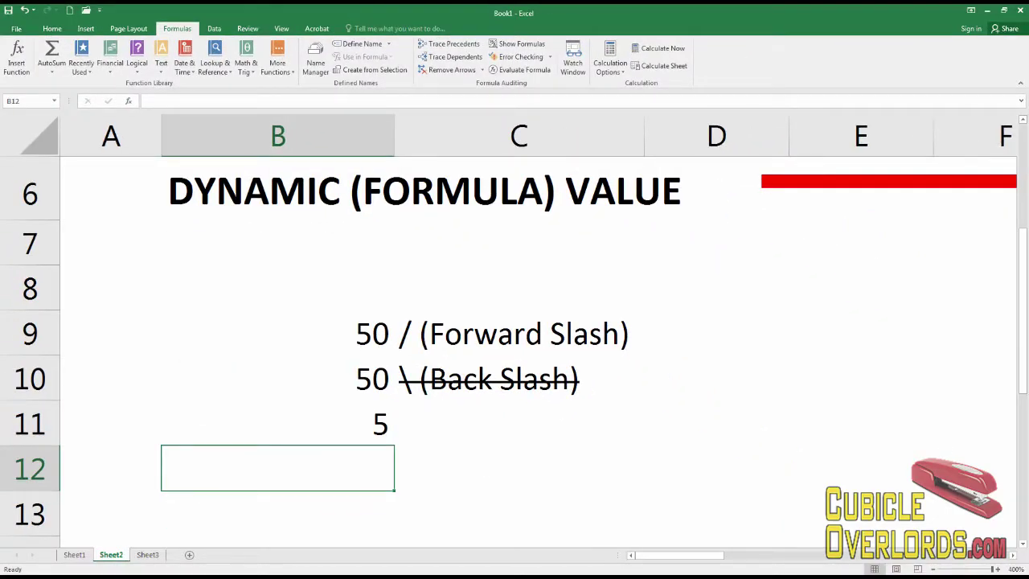